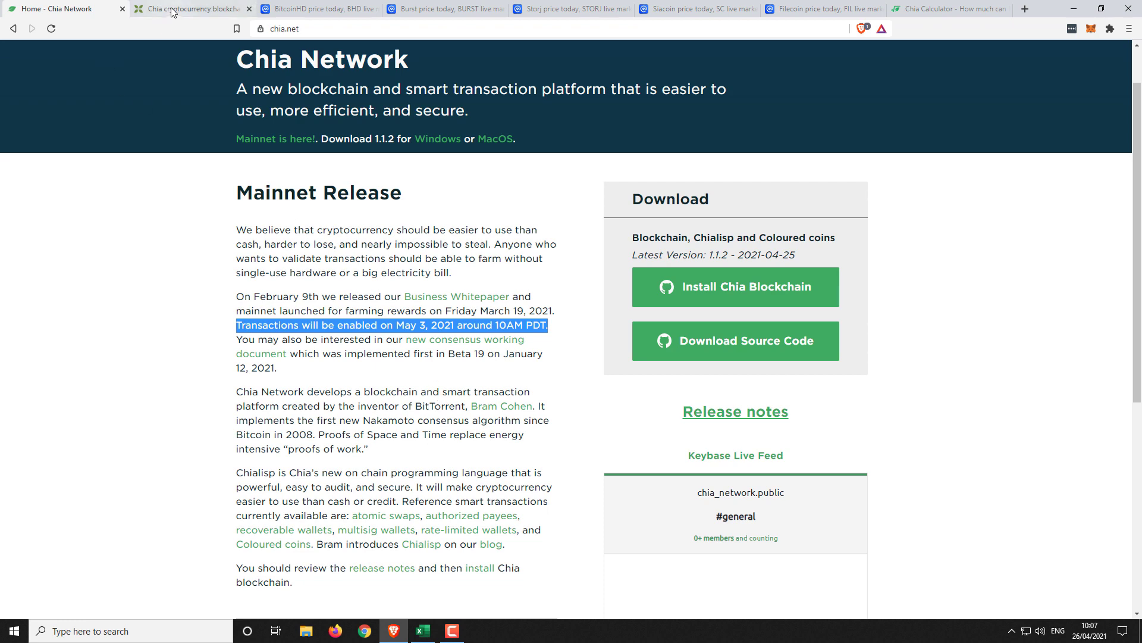
Examine the total XCH and unique coin count in the chiaexplorer.com statistics.
{"action": "left_click", "coordinate": [196, 9]}
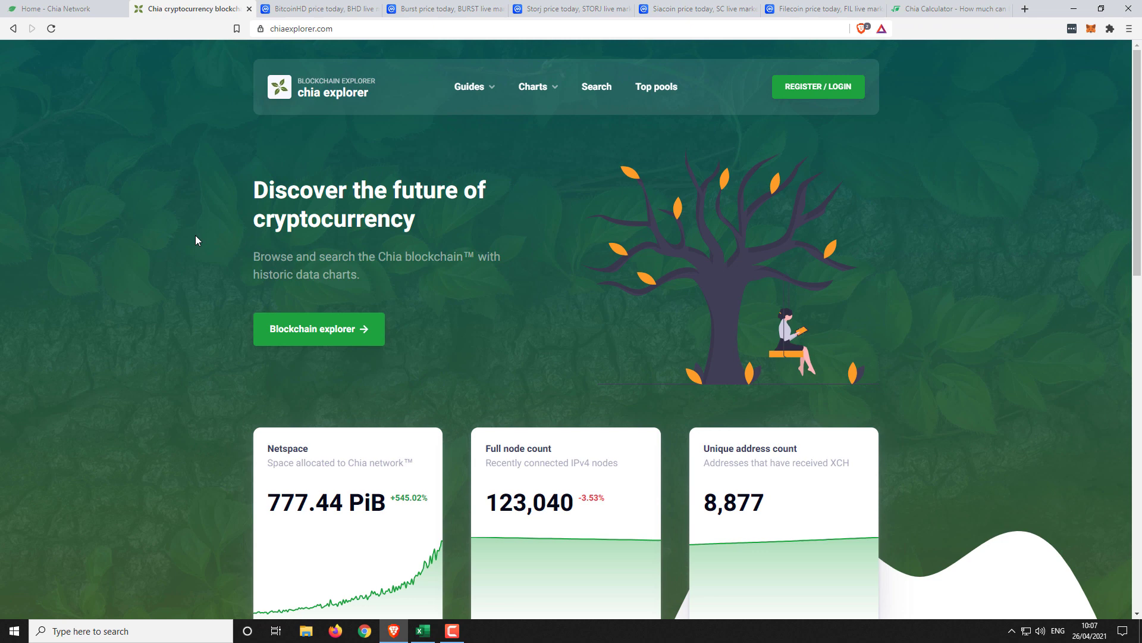
{"action": "scroll", "coordinate": [196, 238], "scroll_direction": "down", "scroll_amount": 3}
{"action": "scroll", "coordinate": [195, 234], "scroll_direction": "down", "scroll_amount": 6}
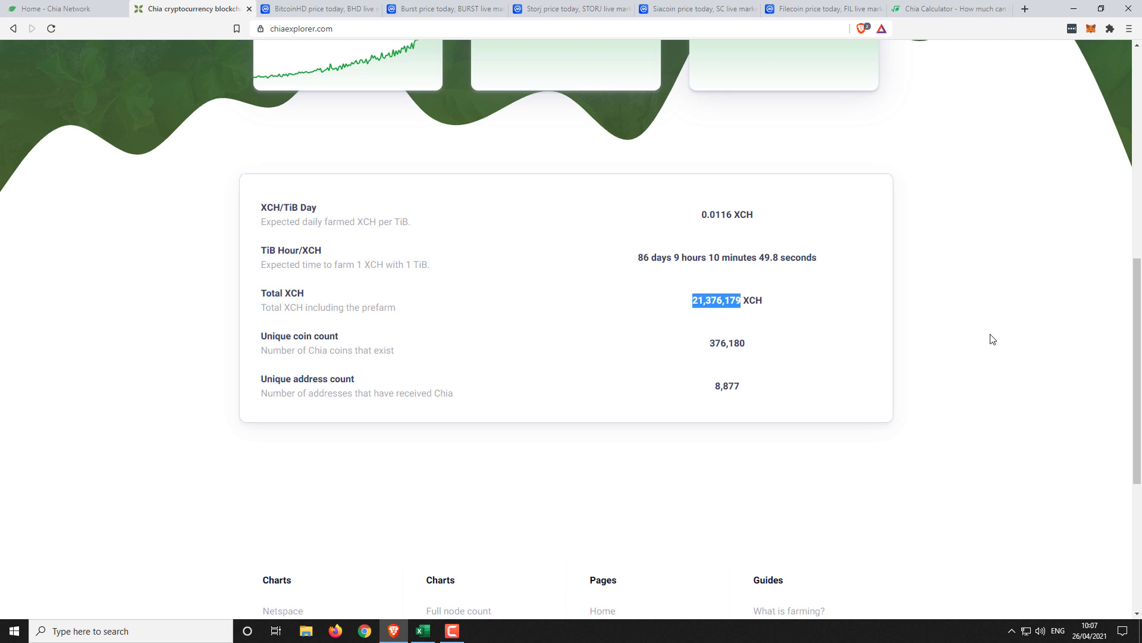
{"action": "left_click", "coordinate": [833, 347]}
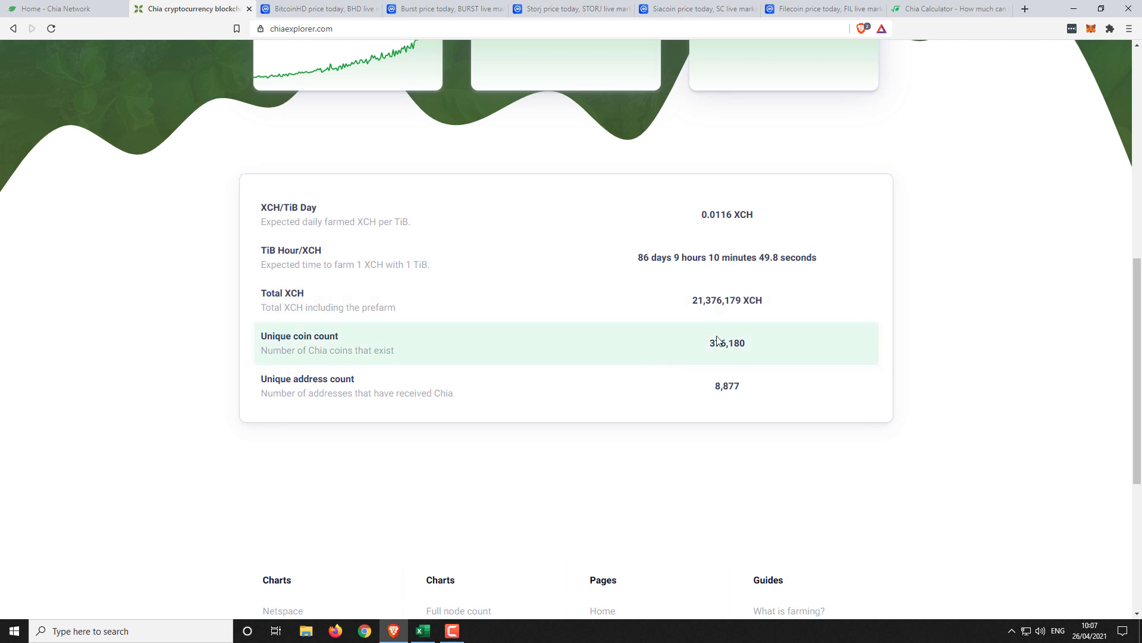
{"action": "left_click_drag", "start_coordinate": [710, 342], "coordinate": [737, 343]}
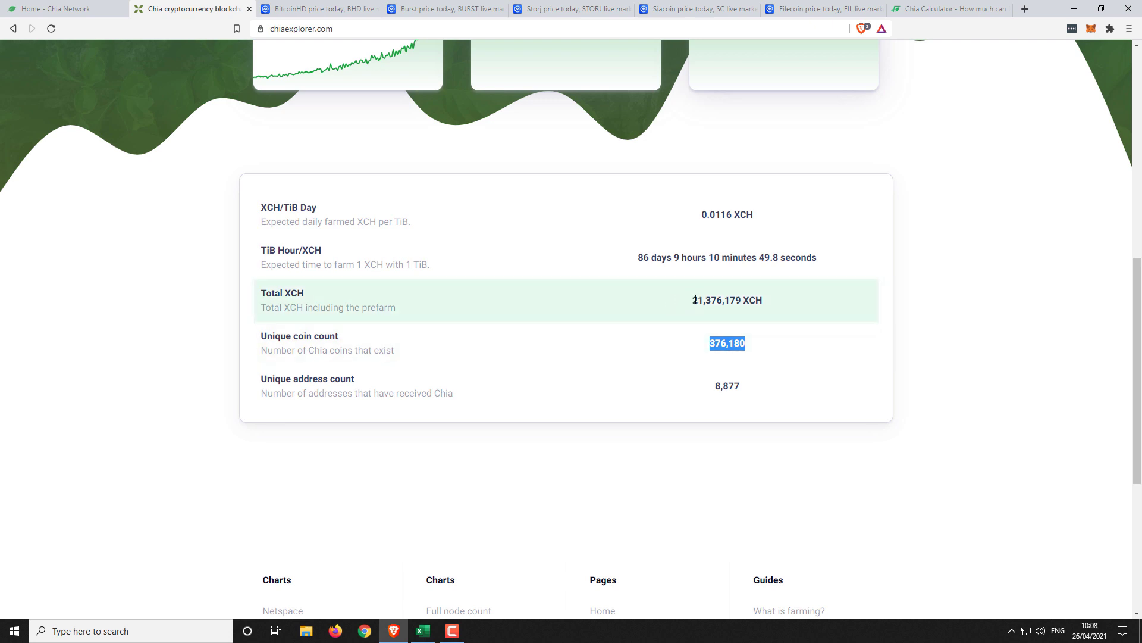
{"action": "left_click_drag", "start_coordinate": [695, 299], "coordinate": [741, 300]}
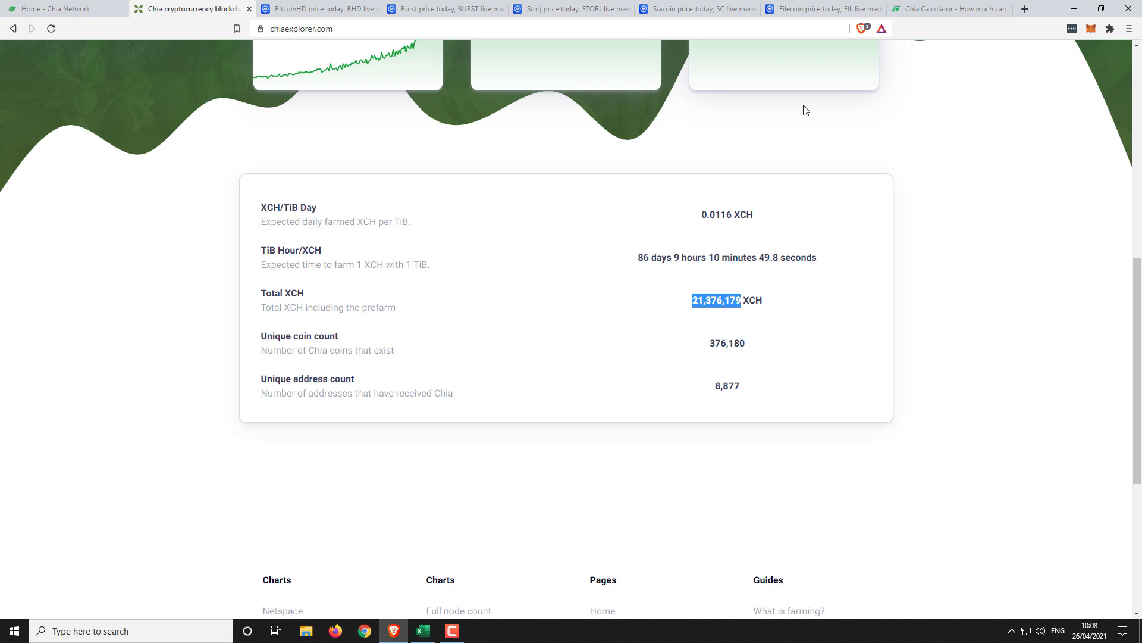
Check BitcoinHD's market cap on its CoinMarketCap page.
{"action": "left_click", "coordinate": [340, 13]}
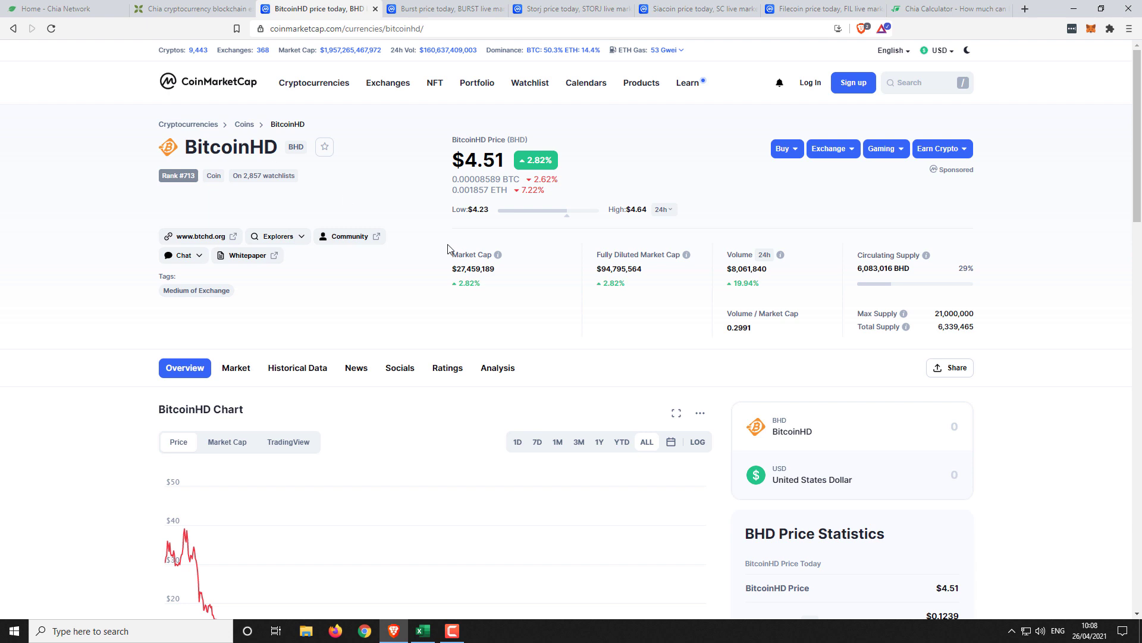
{"action": "left_click_drag", "start_coordinate": [460, 269], "coordinate": [471, 269]}
{"action": "left_click_drag", "start_coordinate": [484, 269], "coordinate": [508, 274]}
{"action": "left_click", "coordinate": [501, 273]}
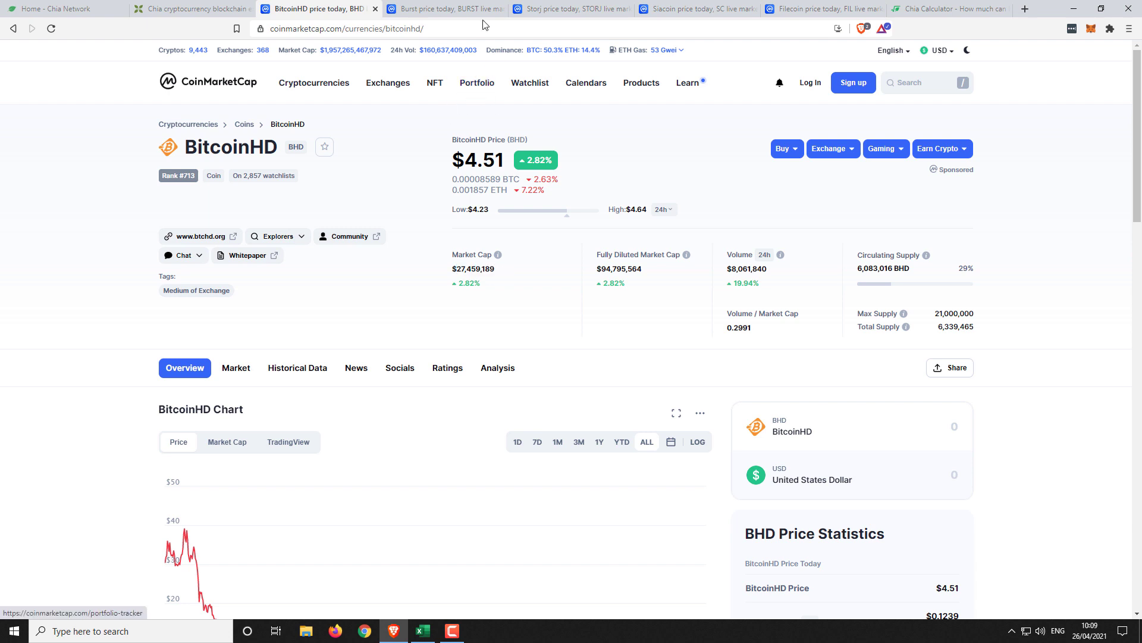
Examine Burst's market cap on CoinMarketCap, including its all-time market cap chart.
{"action": "left_click", "coordinate": [443, 9]}
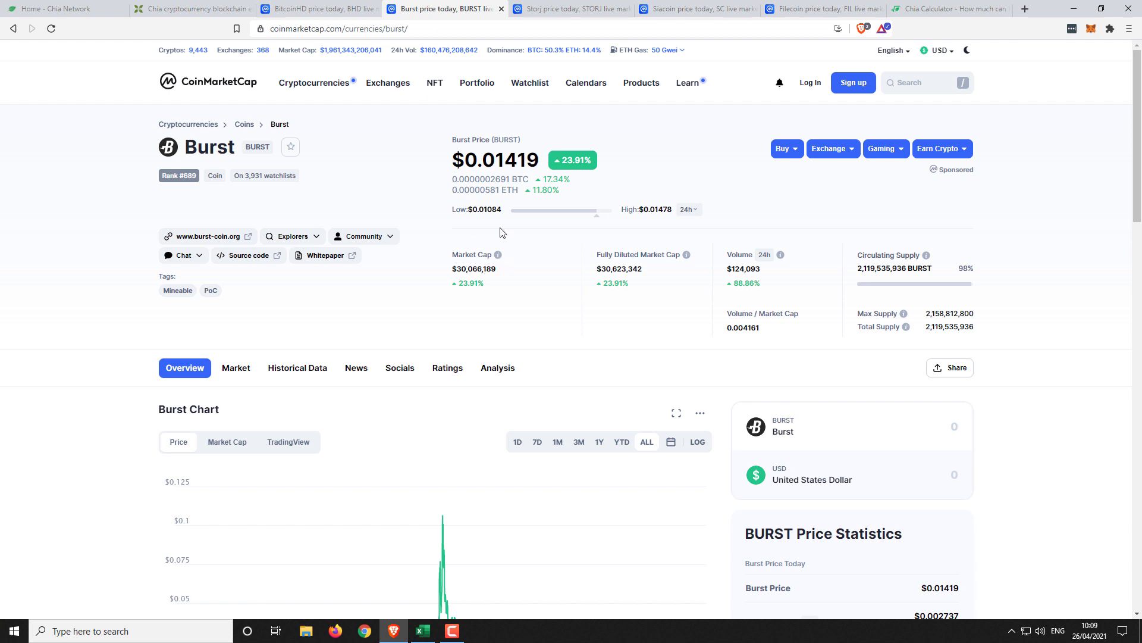
{"action": "scroll", "coordinate": [345, 178], "scroll_direction": "down", "scroll_amount": 1}
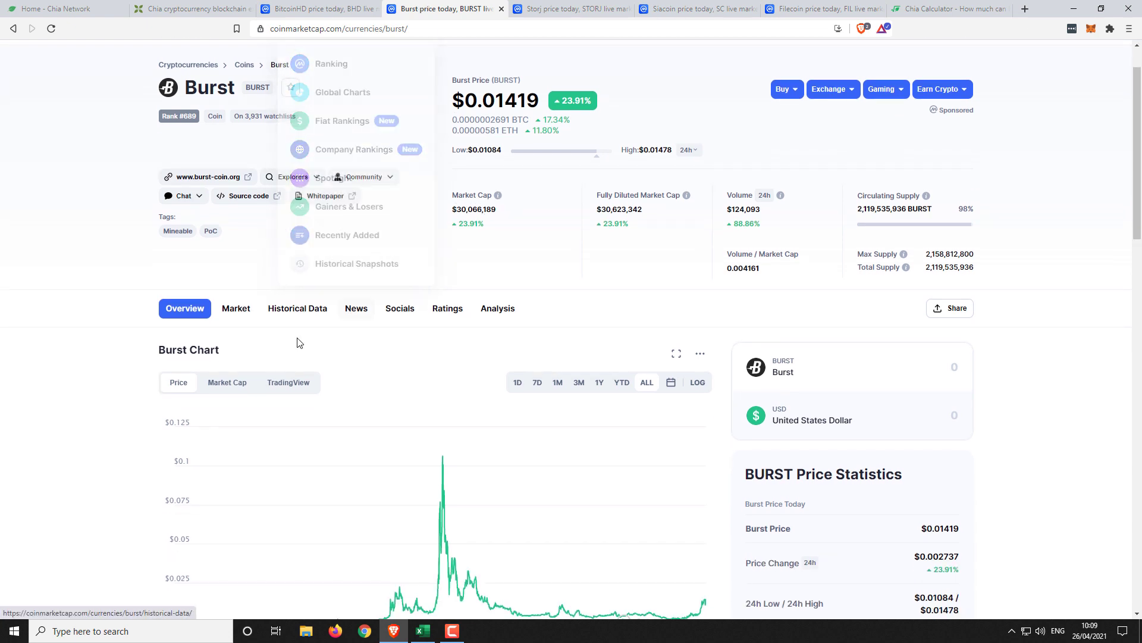
{"action": "left_click", "coordinate": [232, 388]}
{"action": "scroll", "coordinate": [238, 398], "scroll_direction": "down", "scroll_amount": 3}
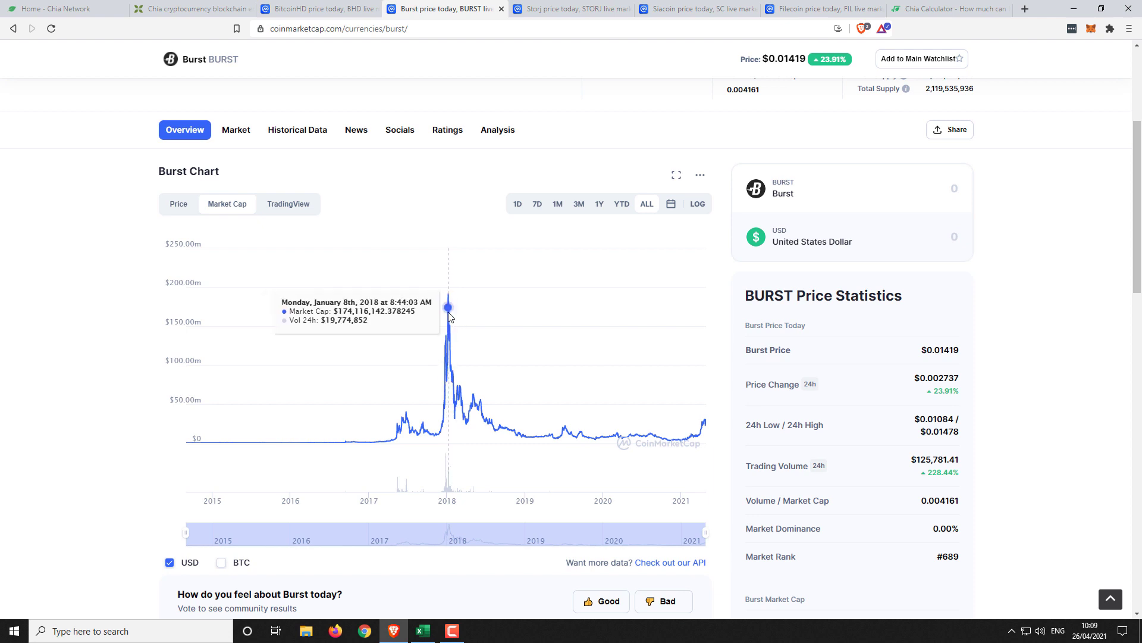
{"action": "scroll", "coordinate": [448, 316], "scroll_direction": "up", "scroll_amount": 4}
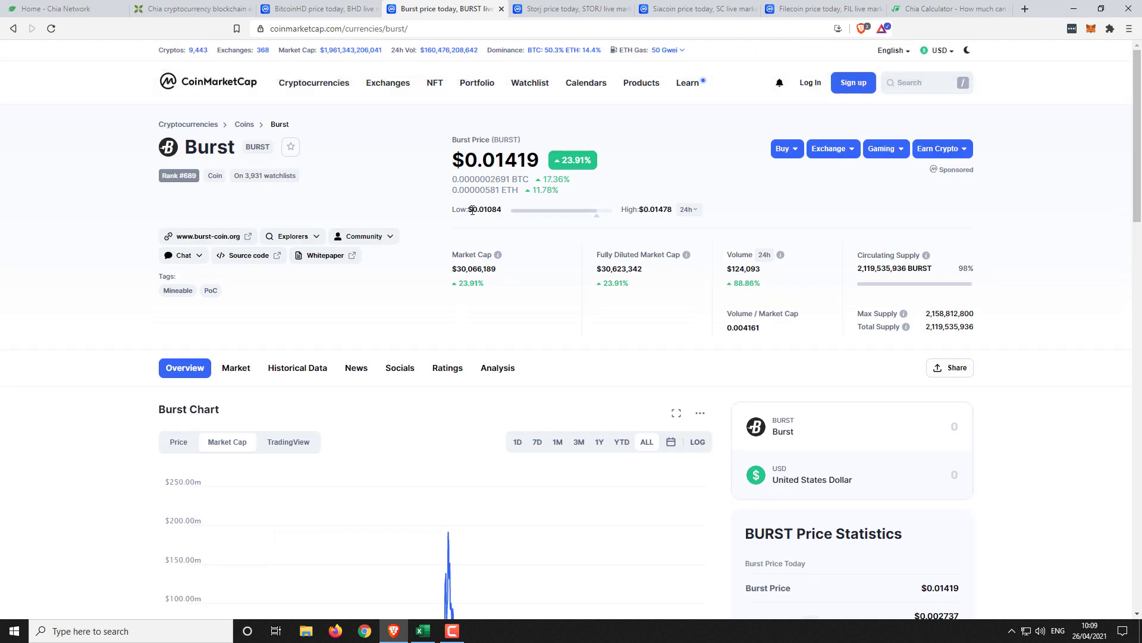
Check the market caps of Storj, Siacoin and Filecoin on their CoinMarketCap pages.
{"action": "left_click", "coordinate": [565, 10]}
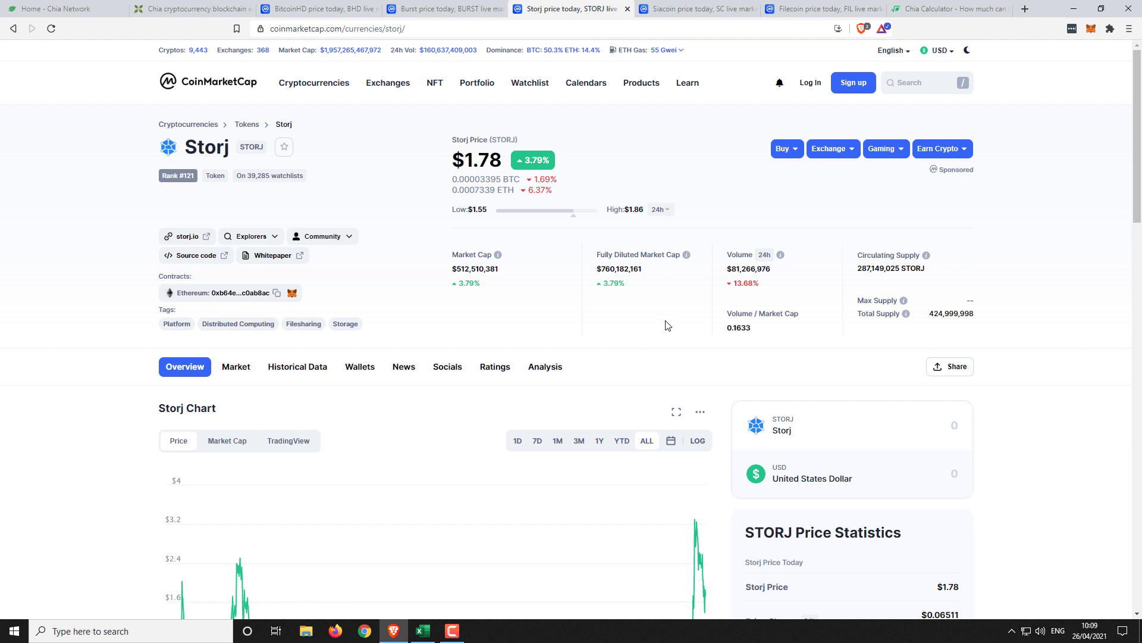
{"action": "scroll", "coordinate": [667, 326], "scroll_direction": "down", "scroll_amount": 2}
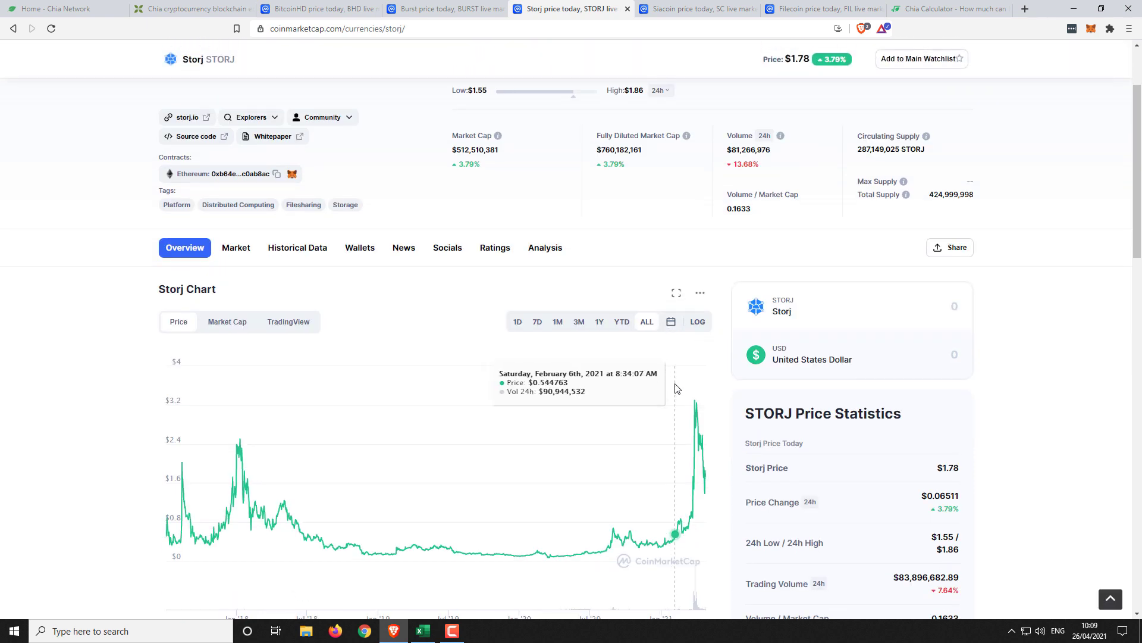
{"action": "scroll", "coordinate": [700, 376], "scroll_direction": "up", "scroll_amount": 2}
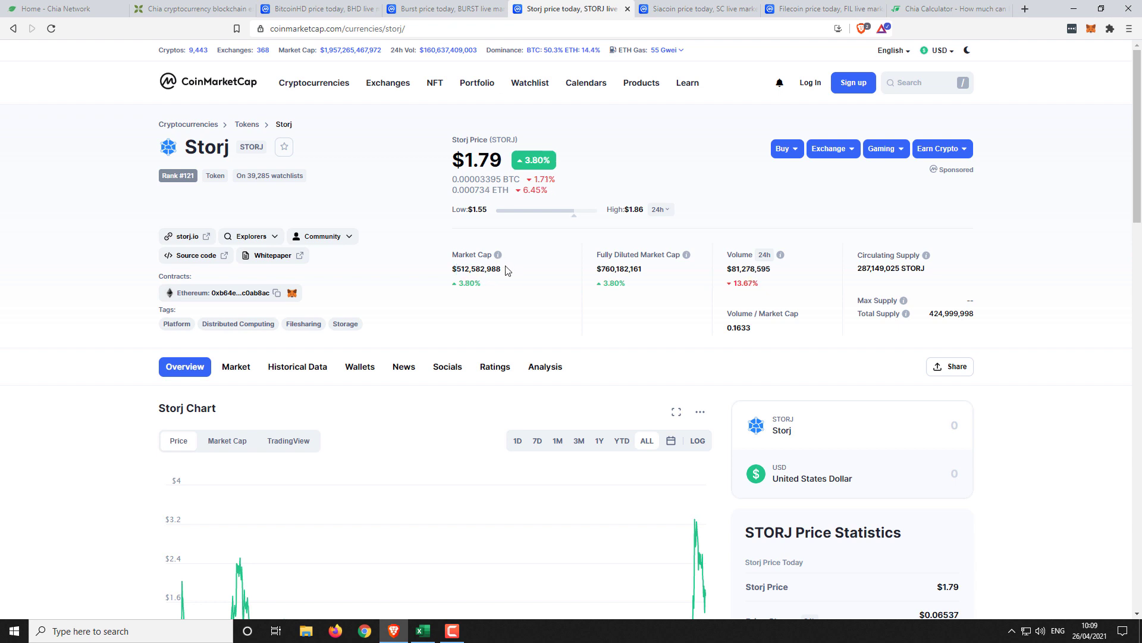
{"action": "left_click", "coordinate": [696, 8]}
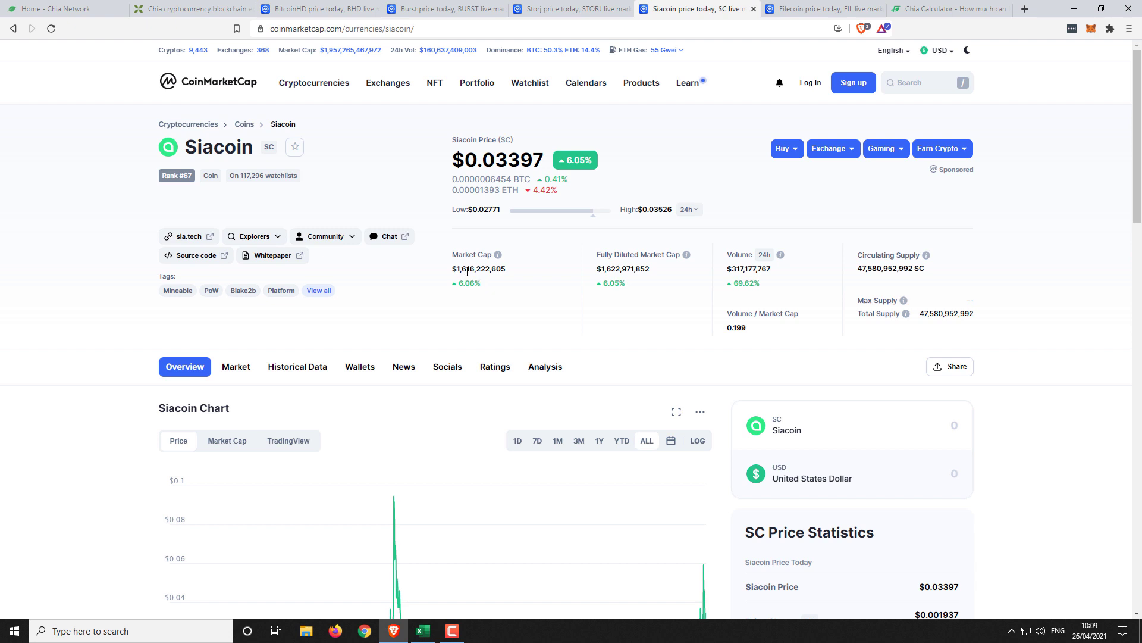
{"action": "left_click", "coordinate": [805, 11]}
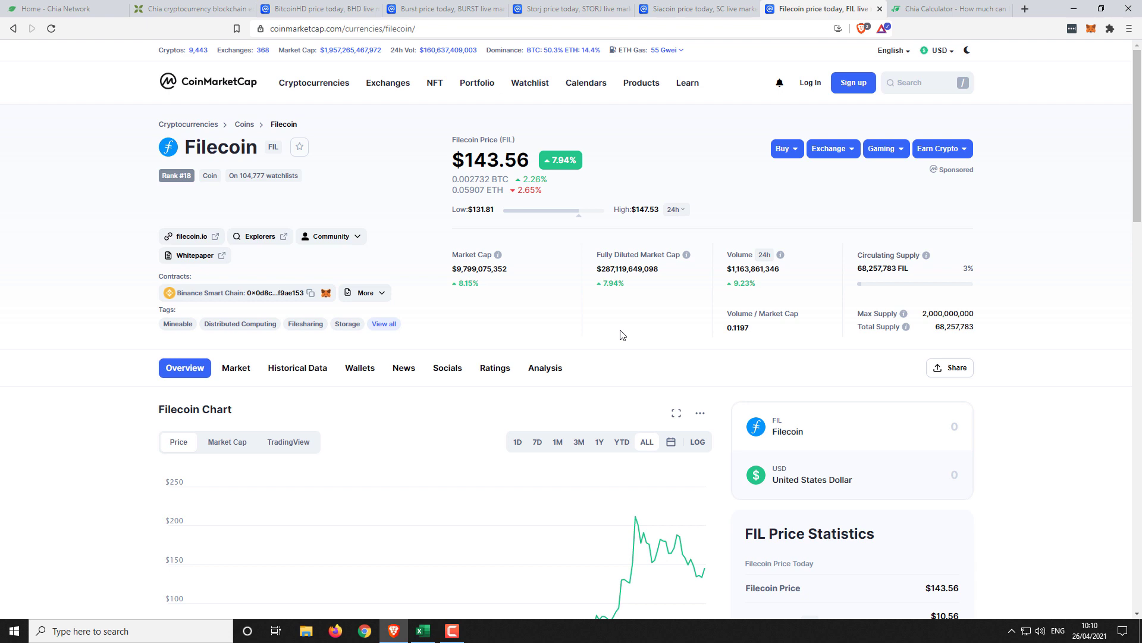
Switch to the Chia Price.xlsx workbook in Excel and review the BitcoinHD row's market cap, Chia supply and coin value cells.
{"action": "left_click", "coordinate": [1081, 9]}
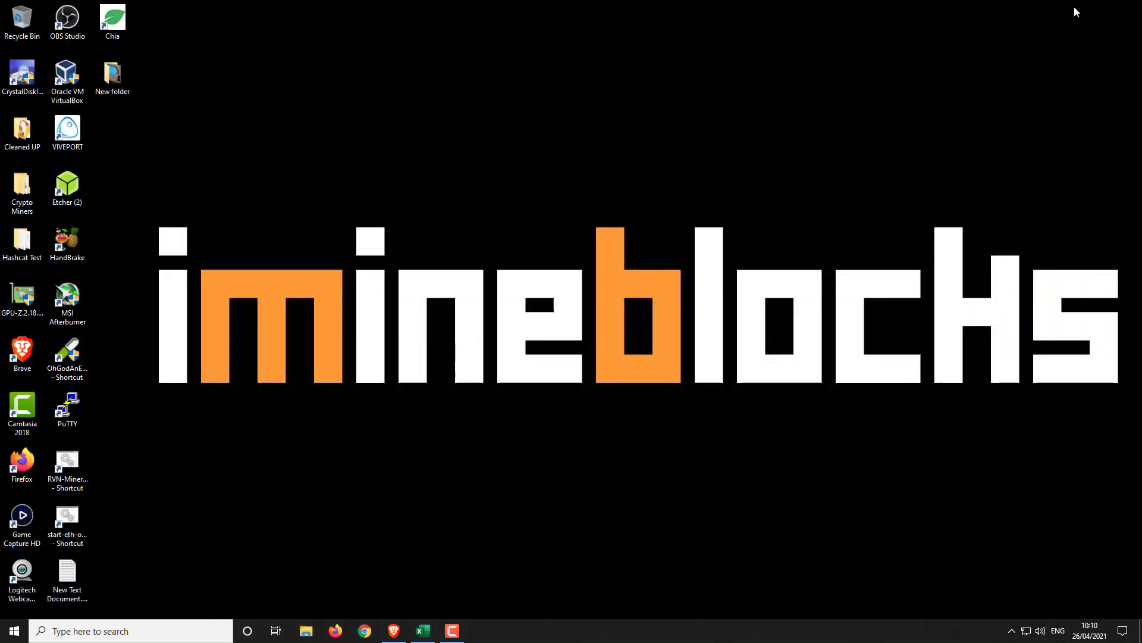
{"action": "left_click", "coordinate": [423, 631]}
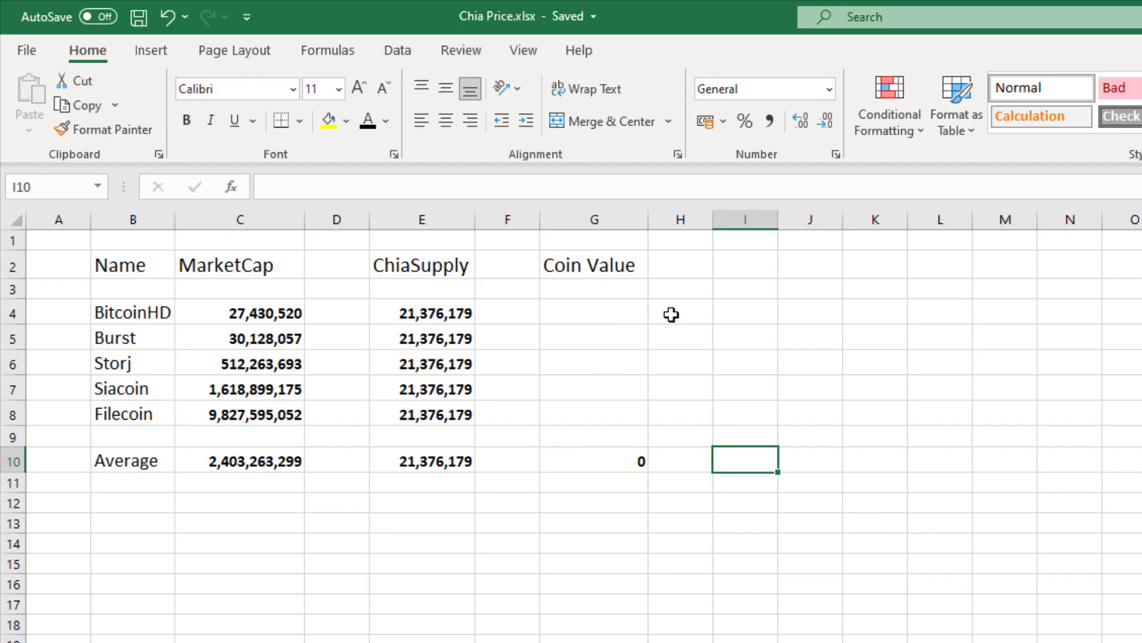
{"action": "left_click", "coordinate": [103, 313]}
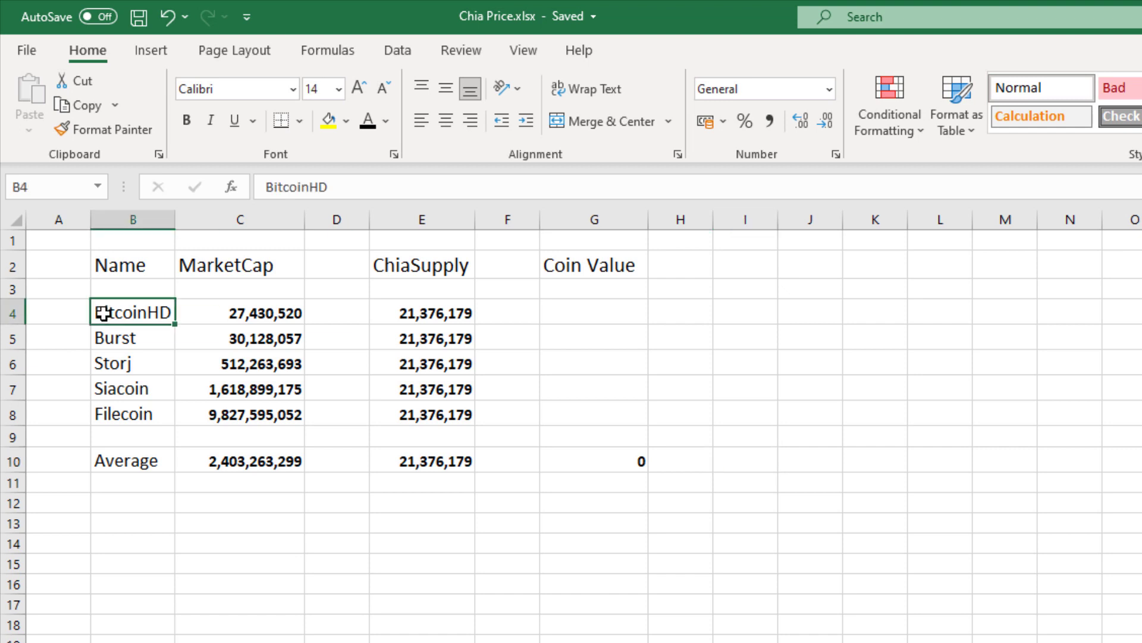
{"action": "left_click", "coordinate": [213, 310]}
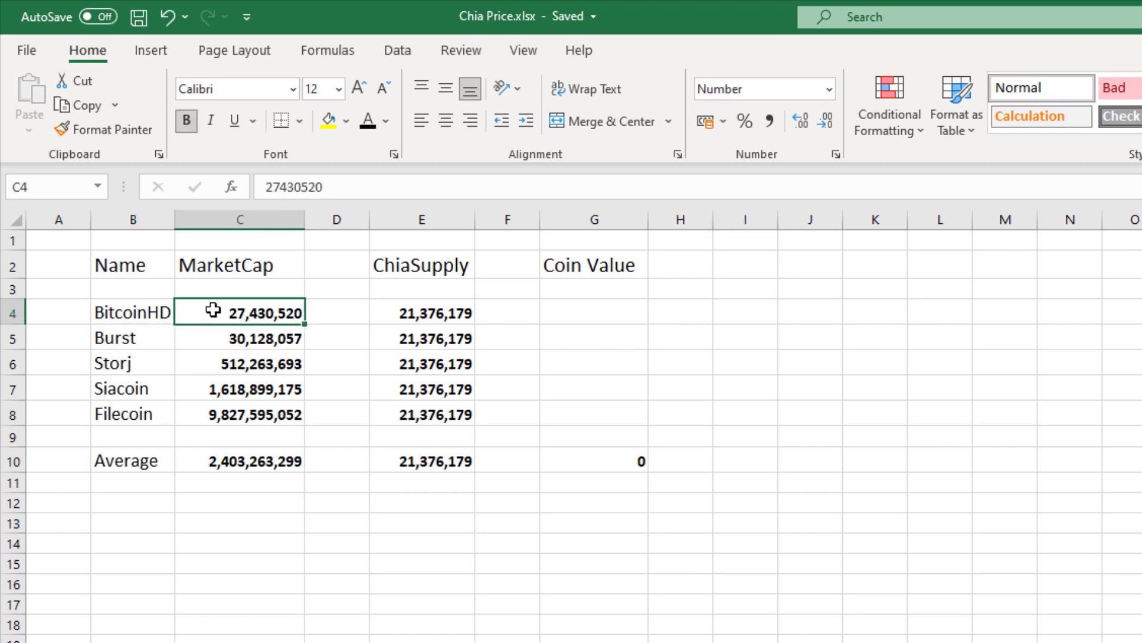
{"action": "left_click", "coordinate": [428, 315]}
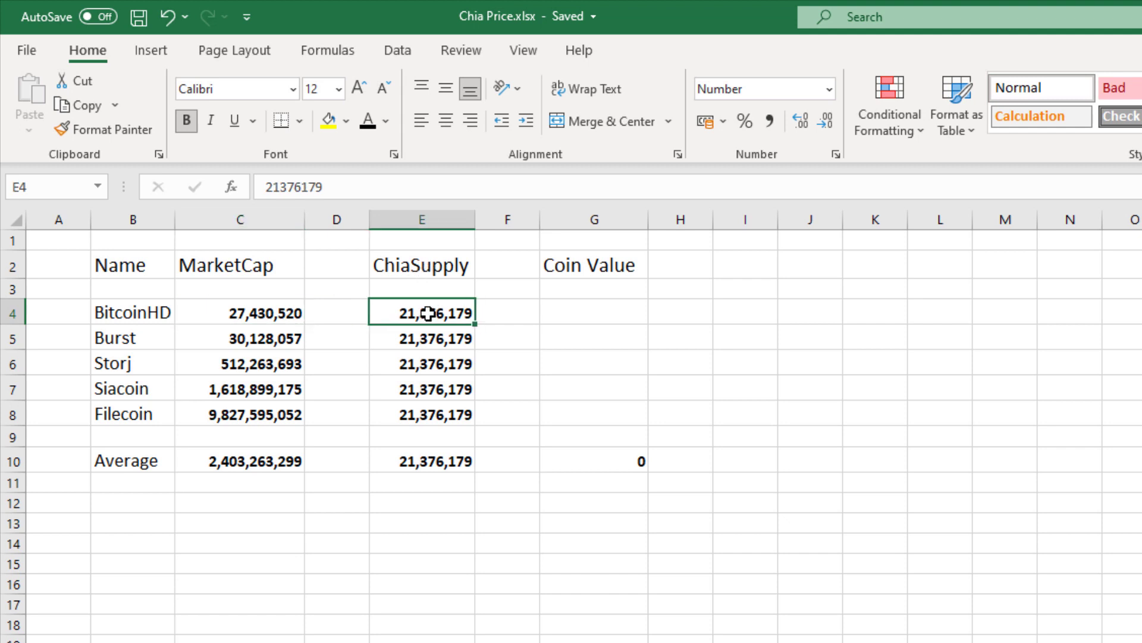
{"action": "left_click", "coordinate": [600, 317]}
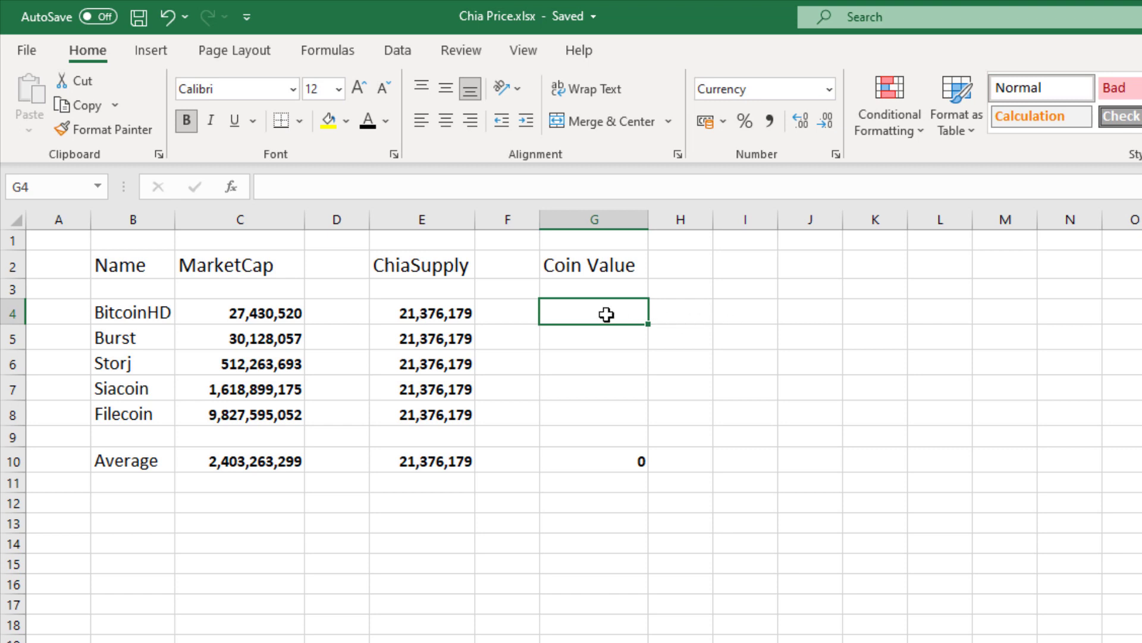
{"action": "left_click", "coordinate": [674, 314]}
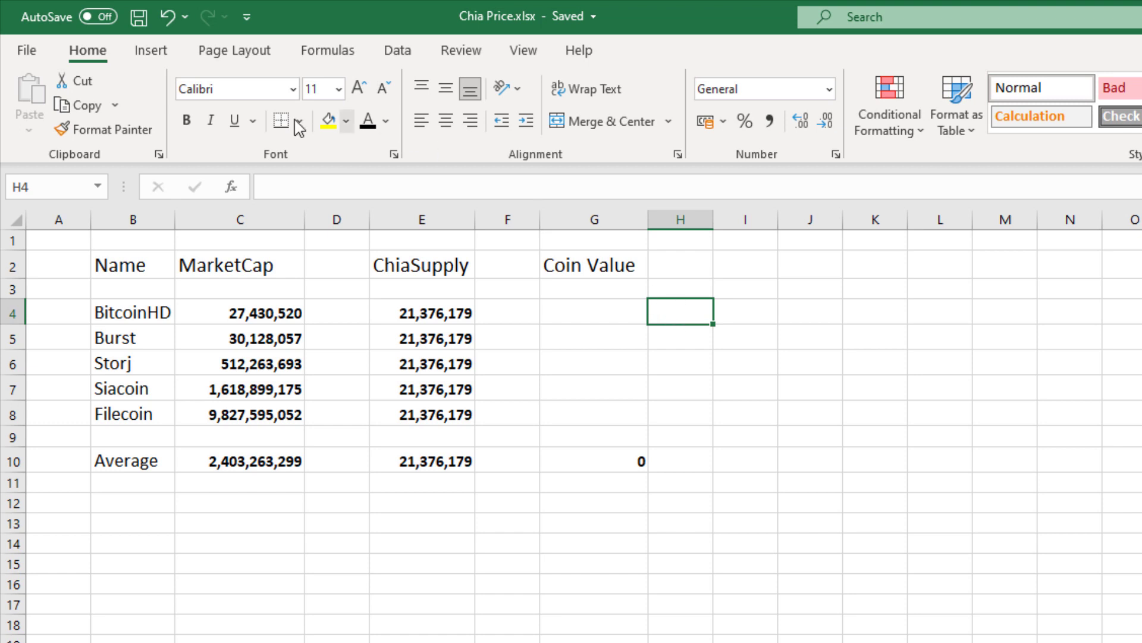
Enter the formula =SUM(C4/E4) in G4 to divide BitcoinHD's market cap by the Chia supply.
{"action": "left_click", "coordinate": [575, 311]}
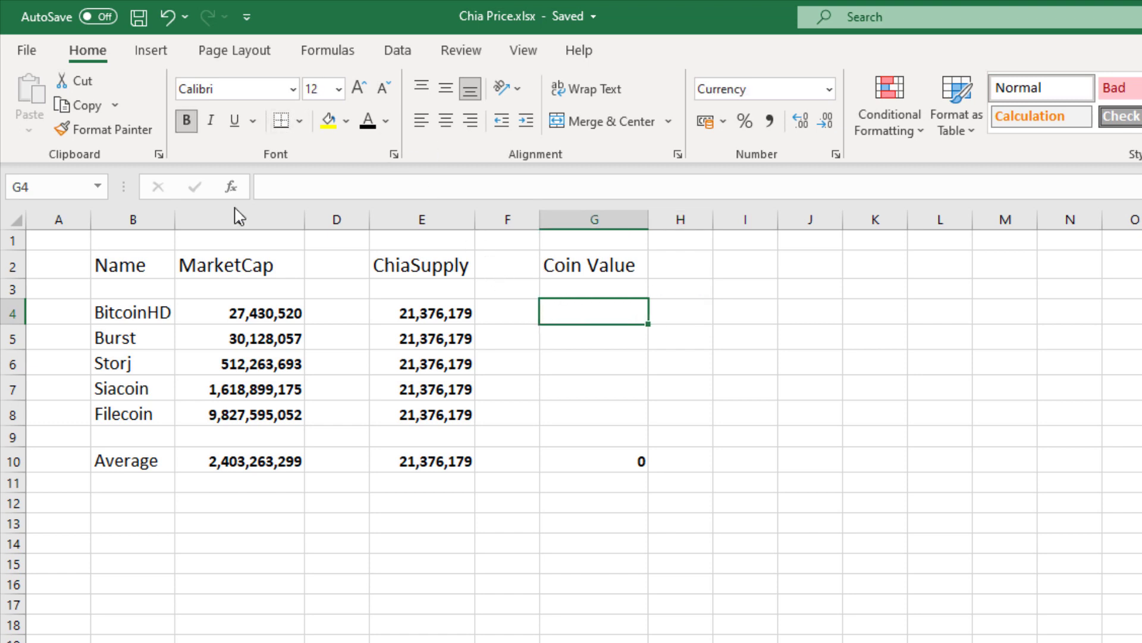
{"action": "left_click", "coordinate": [231, 188]}
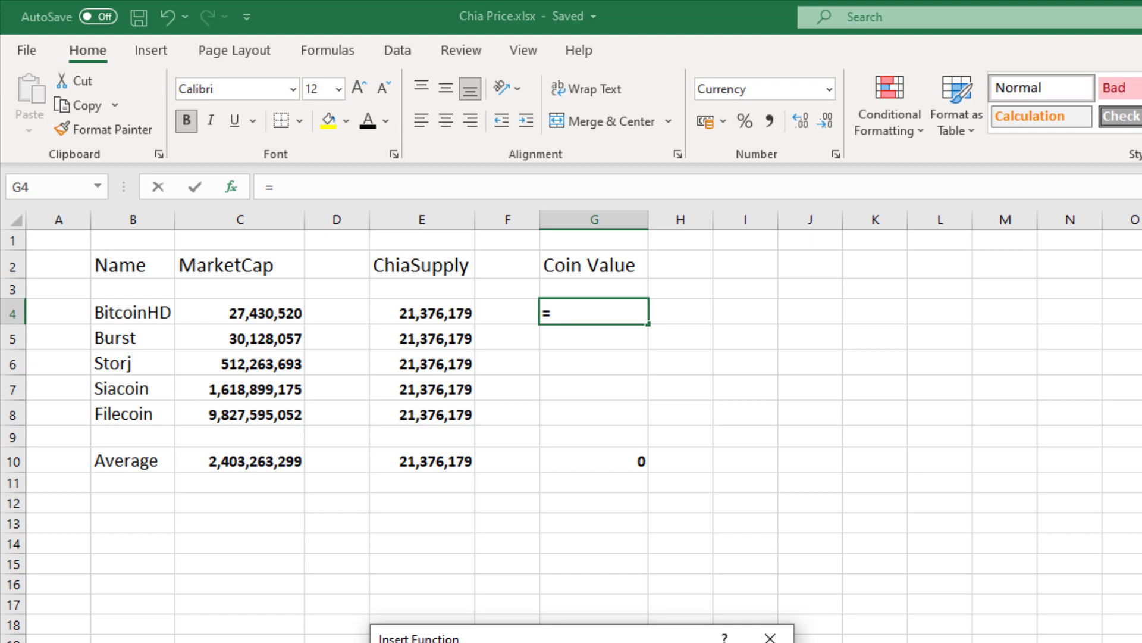
{"action": "key", "text": "Return"}
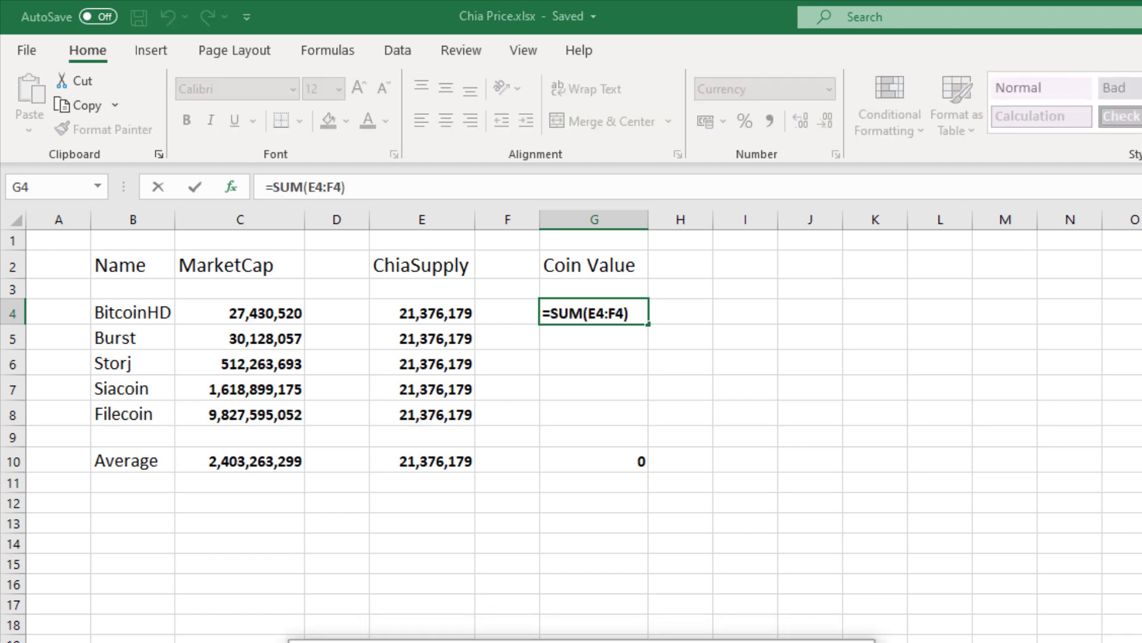
{"action": "left_click", "coordinate": [279, 316]}
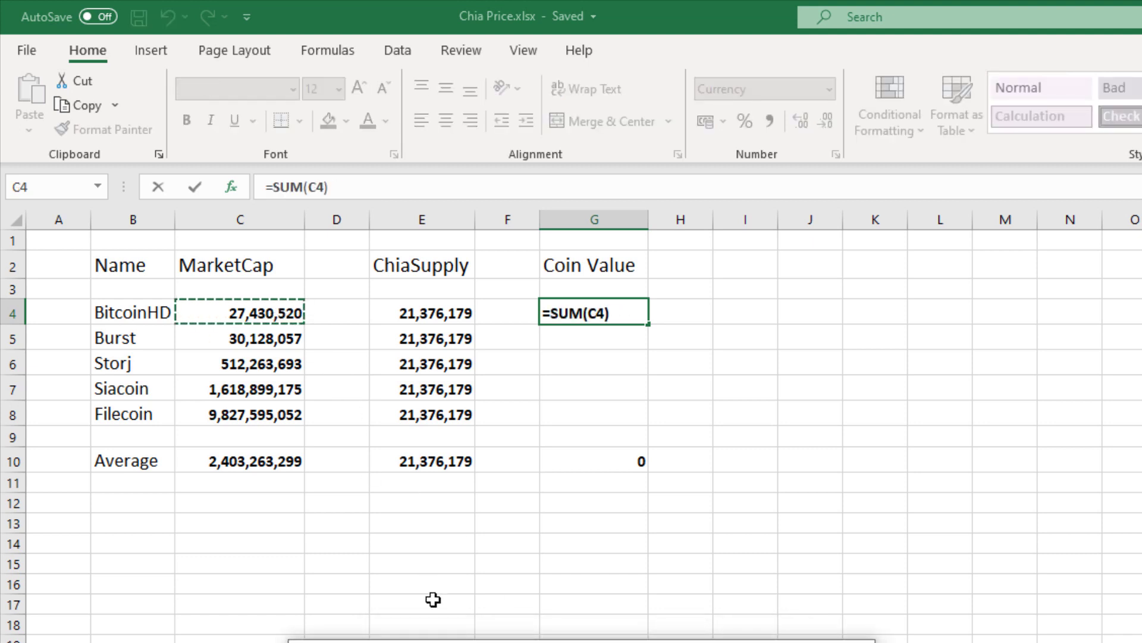
{"action": "type", "text": "/"}
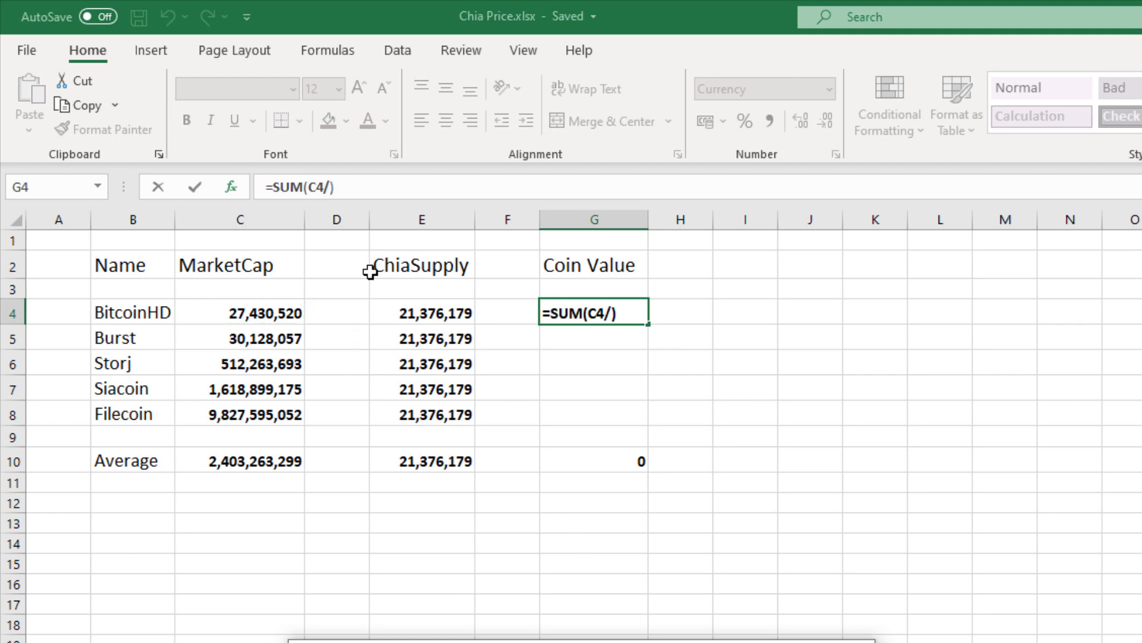
{"action": "left_click", "coordinate": [415, 317]}
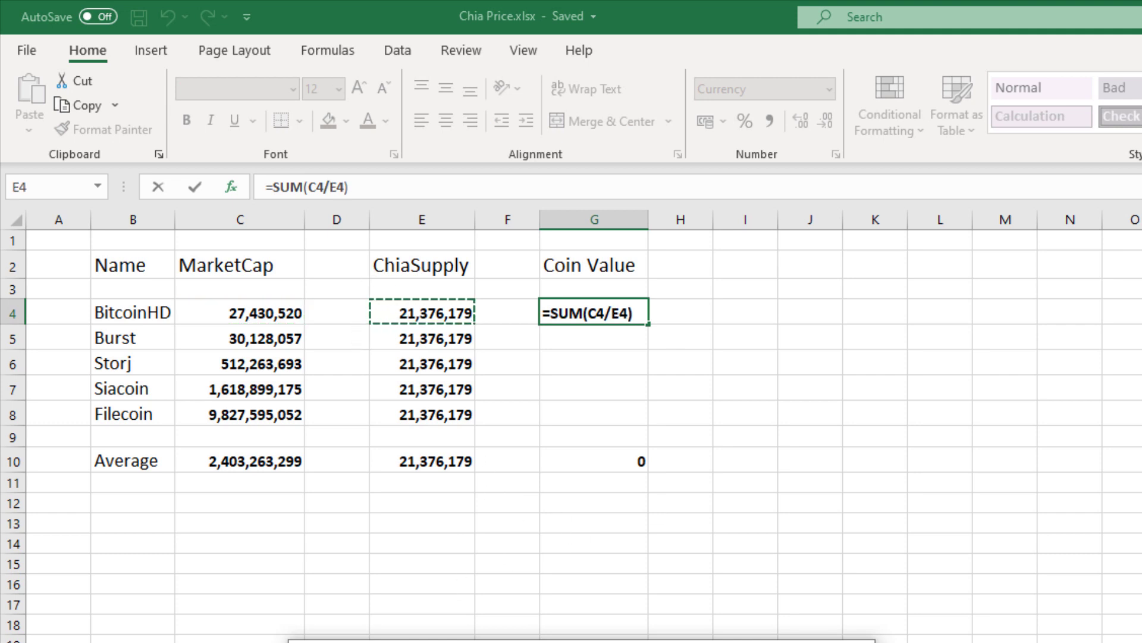
{"action": "key", "text": "ctrl+Return"}
{"action": "left_click", "coordinate": [689, 331]}
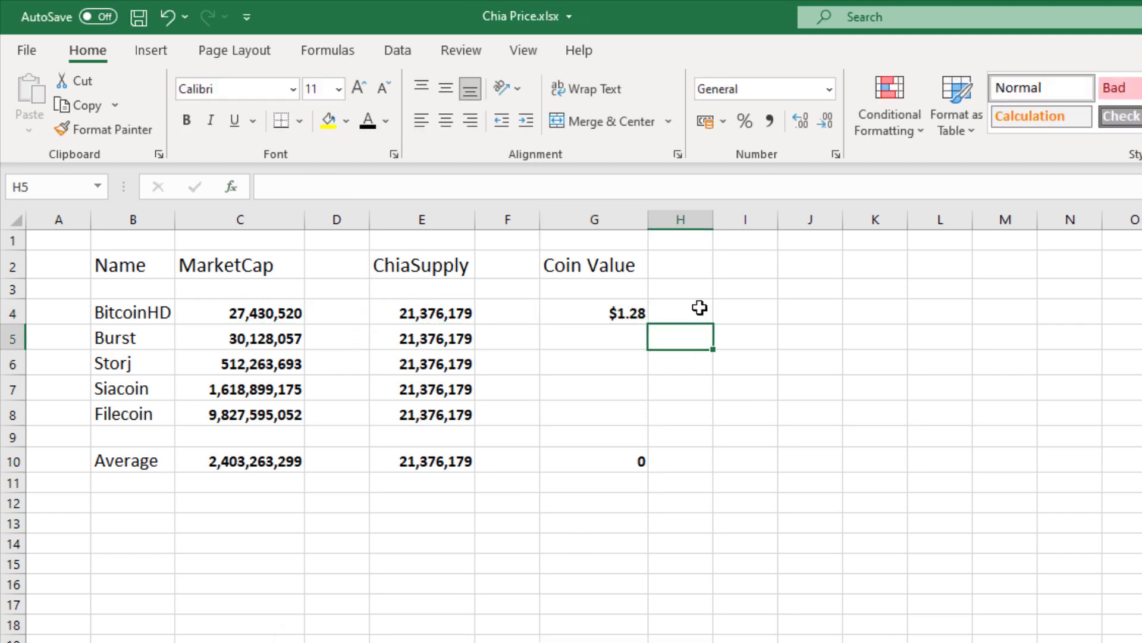
Copy the coin value formula from G4 into G5 through G8 for Burst, Storj, Siacoin and Filecoin.
{"action": "left_click", "coordinate": [626, 315]}
{"action": "key", "text": "ctrl+c"}
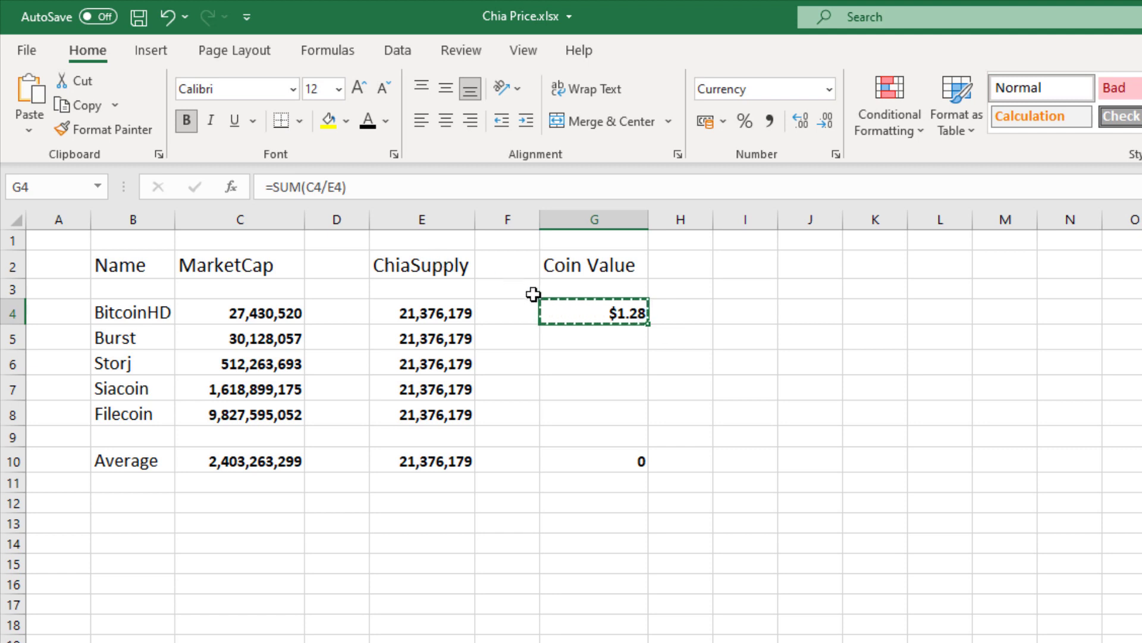
{"action": "left_click", "coordinate": [626, 340]}
{"action": "key", "text": "ctrl+v"}
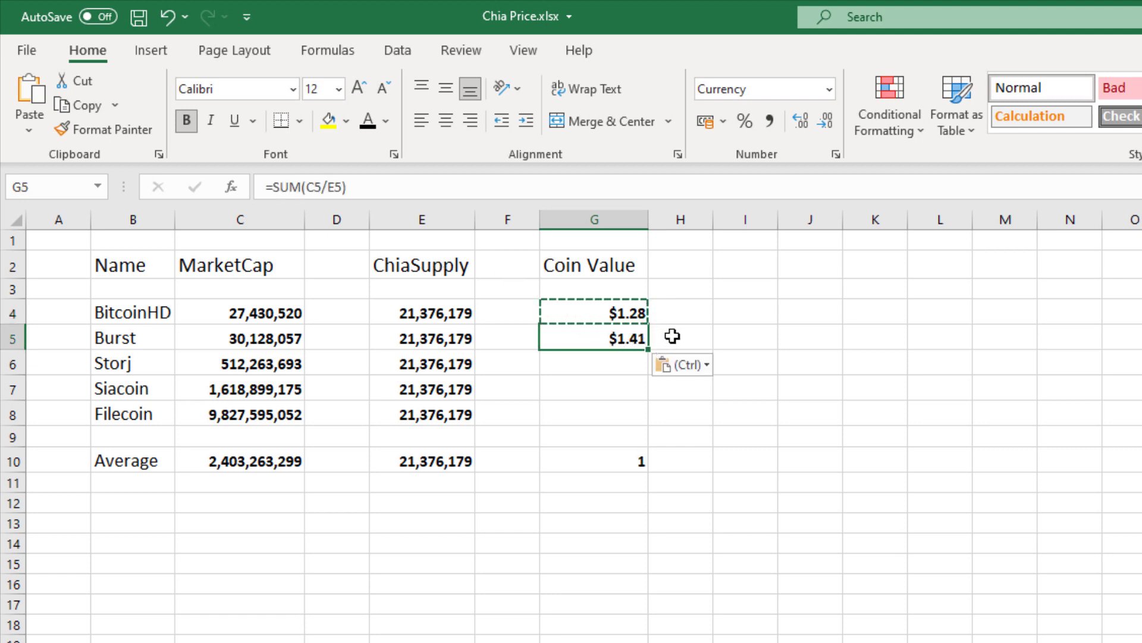
{"action": "left_click", "coordinate": [616, 362]}
{"action": "key", "text": "ctrl+v"}
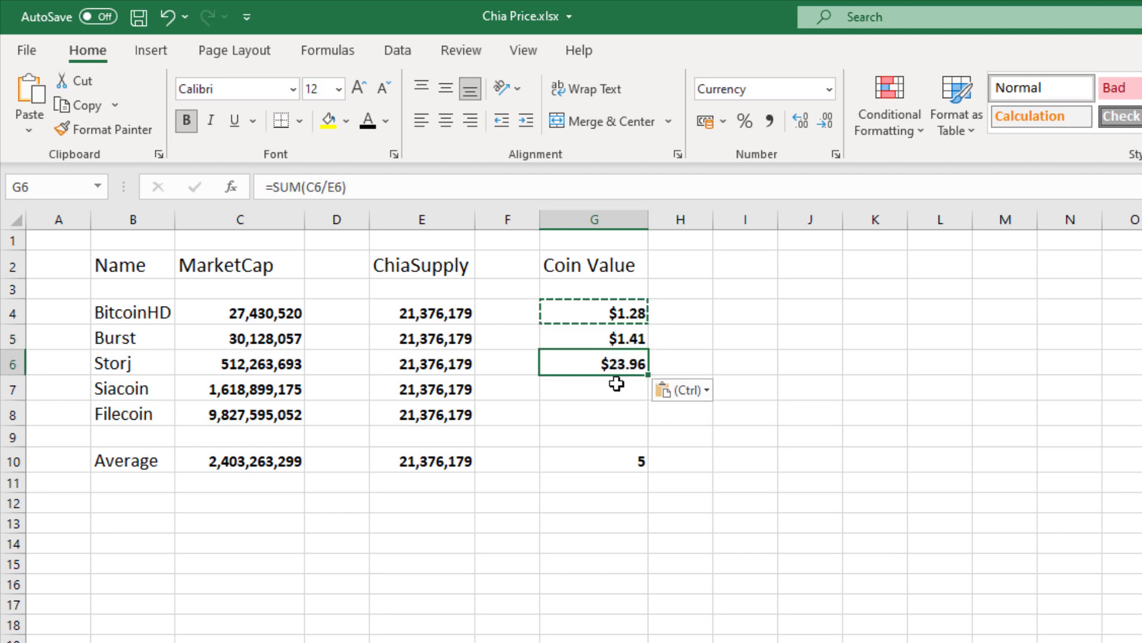
{"action": "left_click", "coordinate": [614, 387]}
{"action": "key", "text": "ctrl+v"}
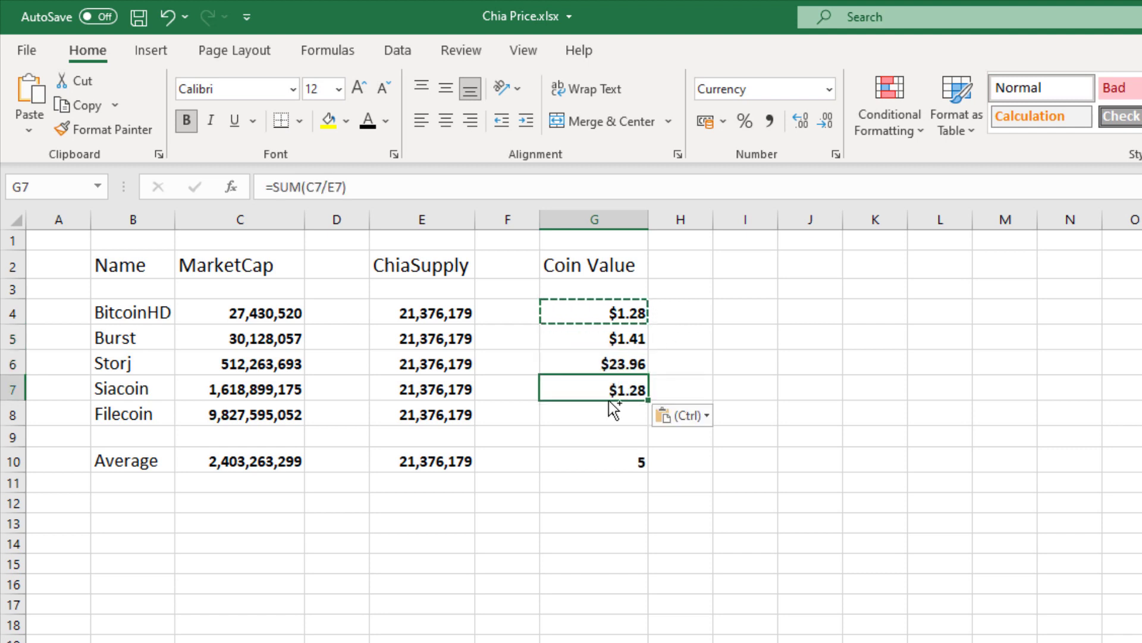
{"action": "left_click", "coordinate": [605, 408]}
{"action": "key", "text": "ctrl+v"}
{"action": "left_click", "coordinate": [696, 478]}
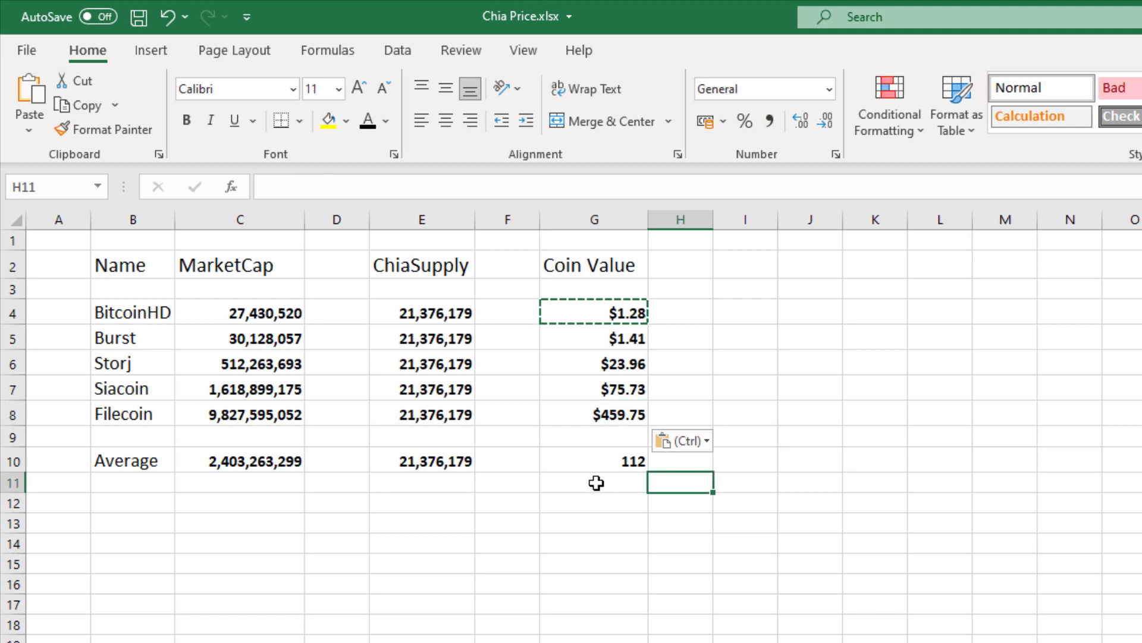
Review the coin values in column G for Storj, Siacoin, Filecoin and the Average row.
{"action": "left_click", "coordinate": [595, 482]}
{"action": "left_click", "coordinate": [601, 464]}
{"action": "left_click", "coordinate": [663, 477]}
{"action": "left_click", "coordinate": [683, 365]}
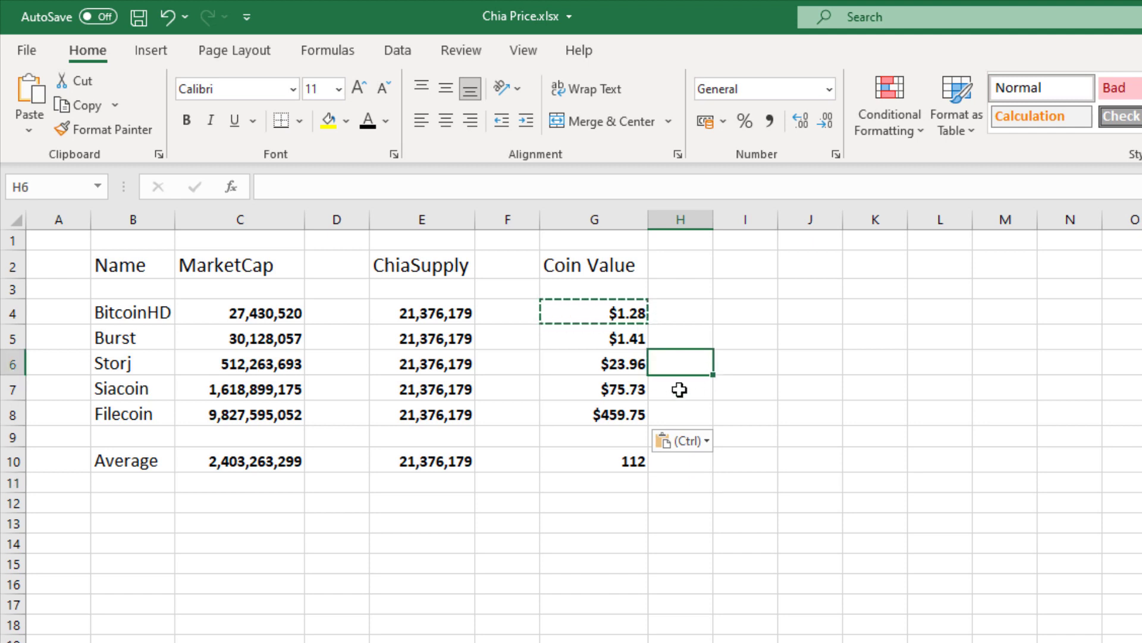
{"action": "left_click", "coordinate": [679, 389]}
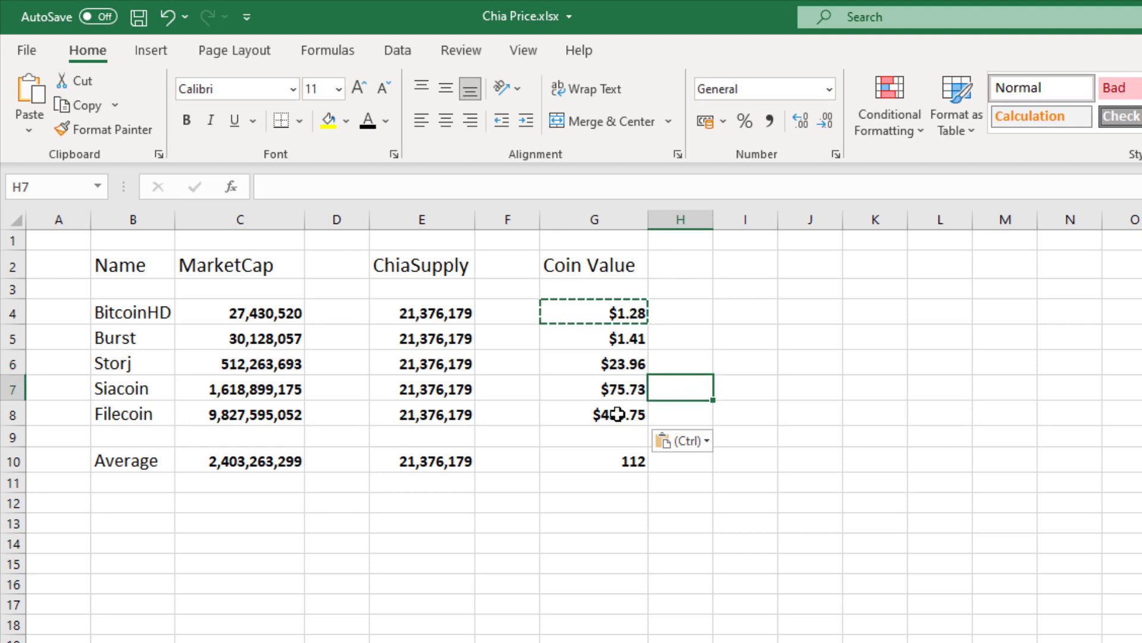
{"action": "left_click", "coordinate": [692, 418]}
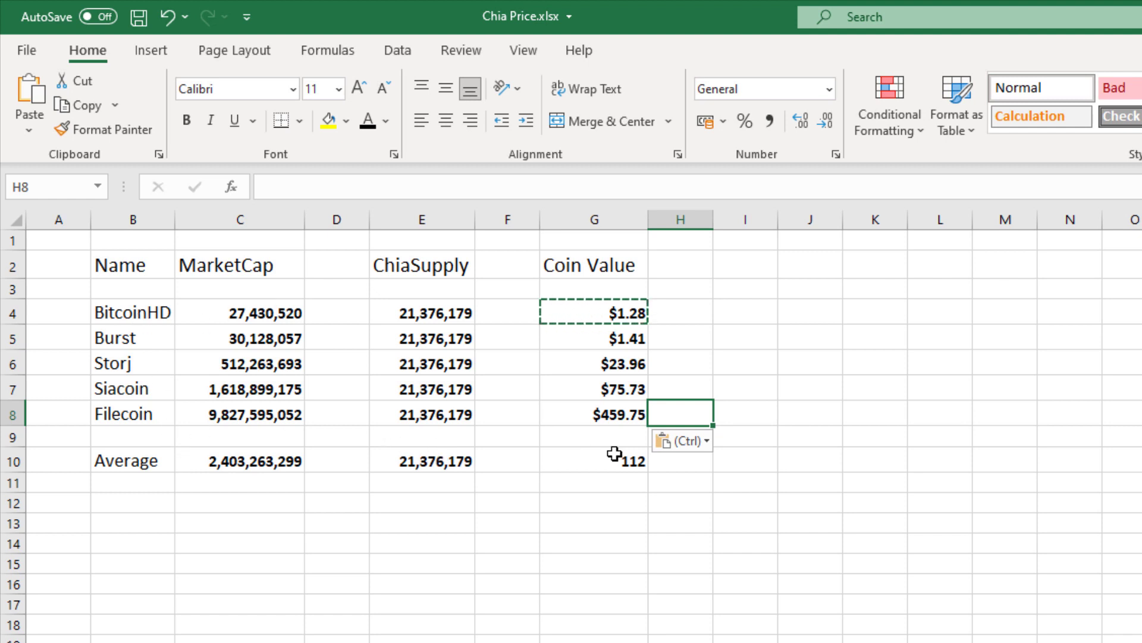
{"action": "left_click", "coordinate": [680, 465]}
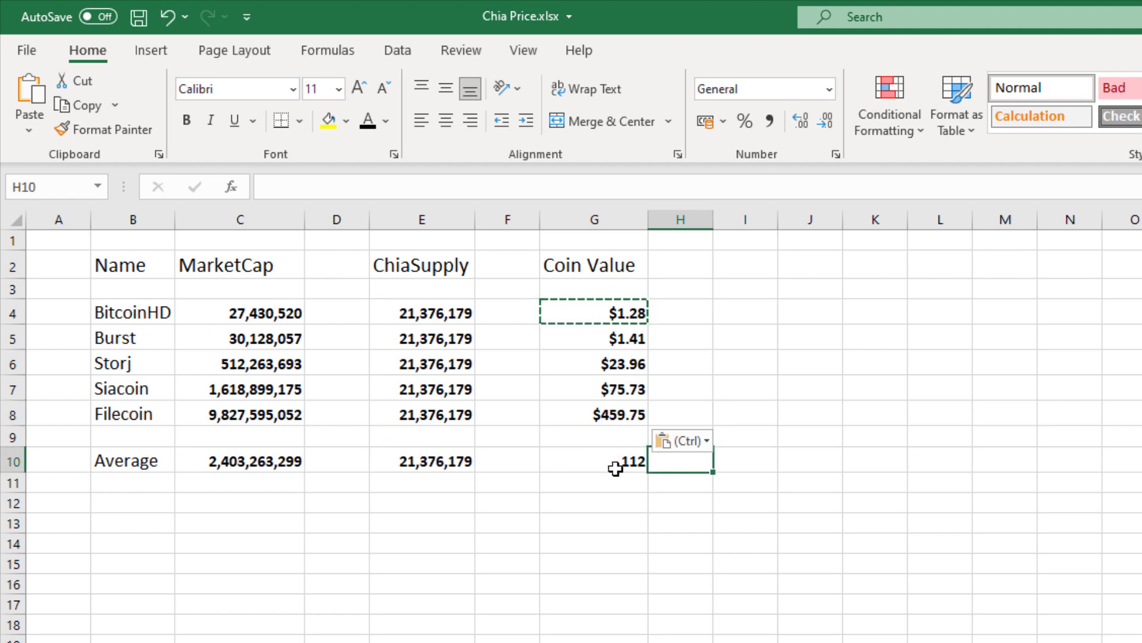
{"action": "left_click", "coordinate": [624, 502]}
{"action": "left_click", "coordinate": [661, 501]}
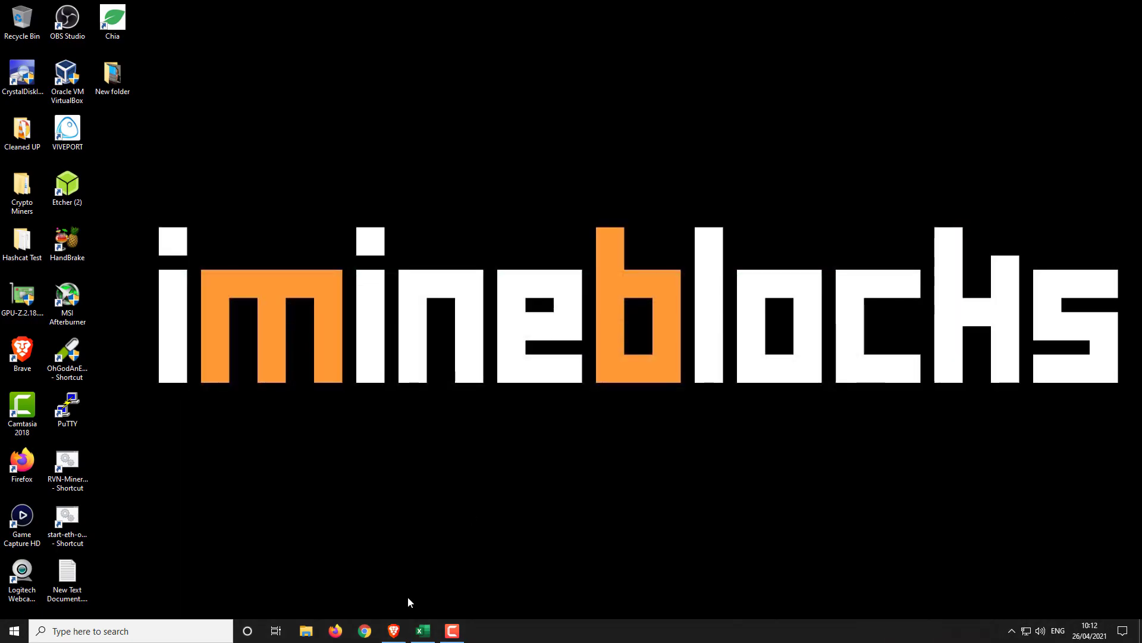
Switch to the Chia Calculator page in Brave and set the exchange rate to 24 USD per XCH.
{"action": "left_click", "coordinate": [396, 633]}
{"action": "left_click", "coordinate": [952, 8]}
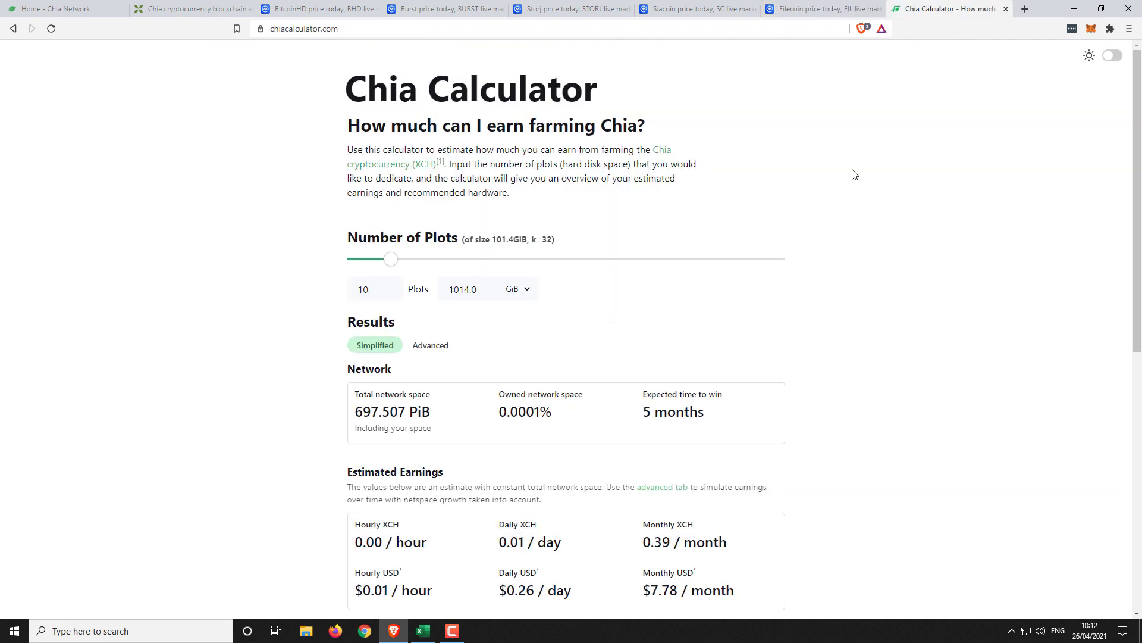
{"action": "scroll", "coordinate": [849, 191], "scroll_direction": "down", "scroll_amount": 1}
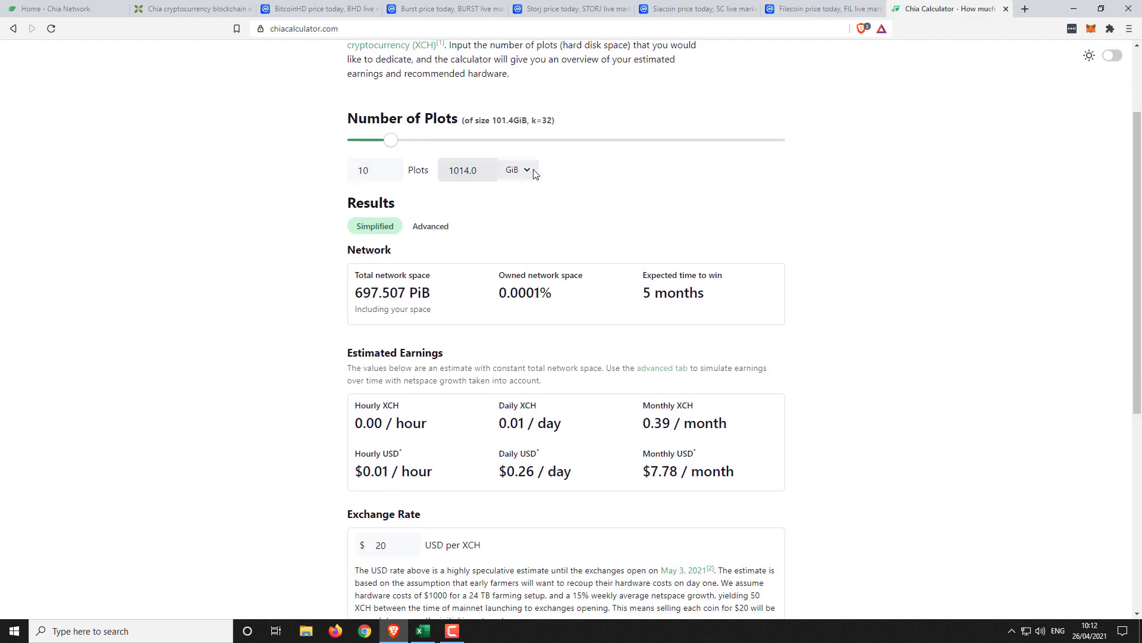
{"action": "scroll", "coordinate": [796, 170], "scroll_direction": "down", "scroll_amount": 2}
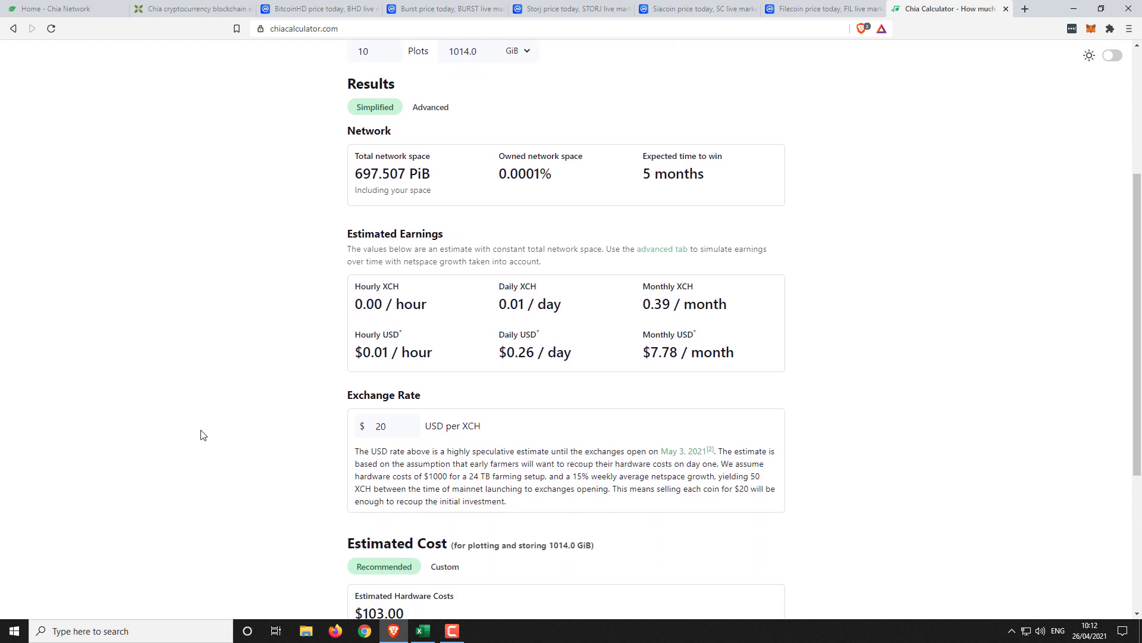
{"action": "left_click", "coordinate": [392, 426]}
{"action": "left_click_drag", "start_coordinate": [392, 426], "coordinate": [366, 427]}
{"action": "type", "text": "24"}
{"action": "left_click", "coordinate": [365, 427]}
Examine the estimated hourly, daily and monthly Chia earnings for 10 plots.
{"action": "scroll", "coordinate": [714, 367], "scroll_direction": "down", "scroll_amount": 1}
{"action": "scroll", "coordinate": [716, 367], "scroll_direction": "up", "scroll_amount": 1}
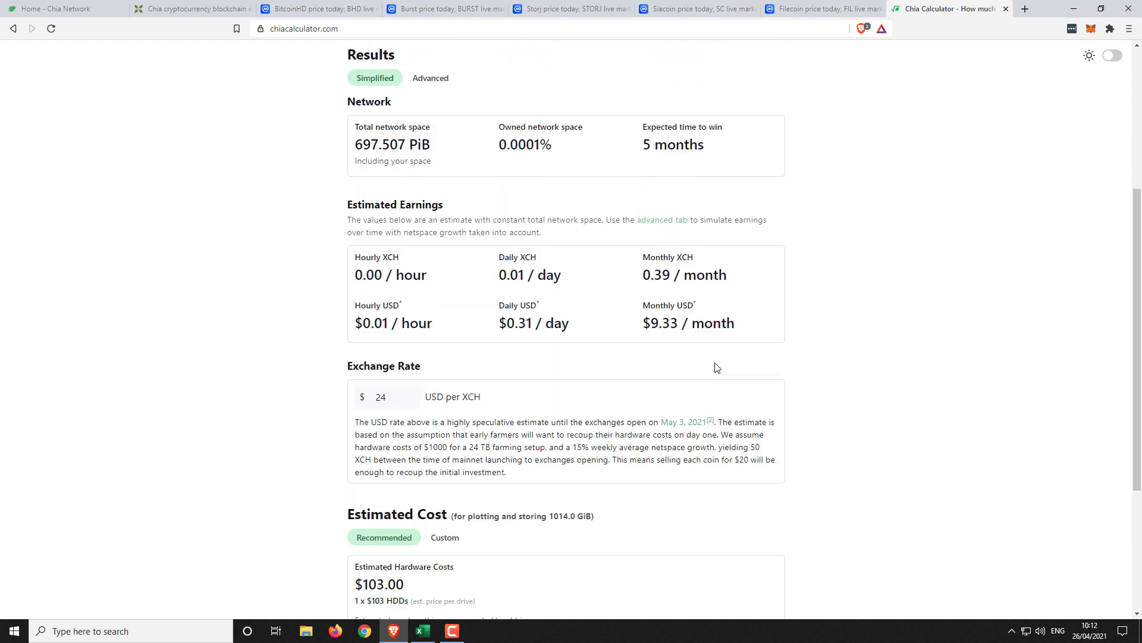
{"action": "scroll", "coordinate": [716, 367], "scroll_direction": "up", "scroll_amount": 1}
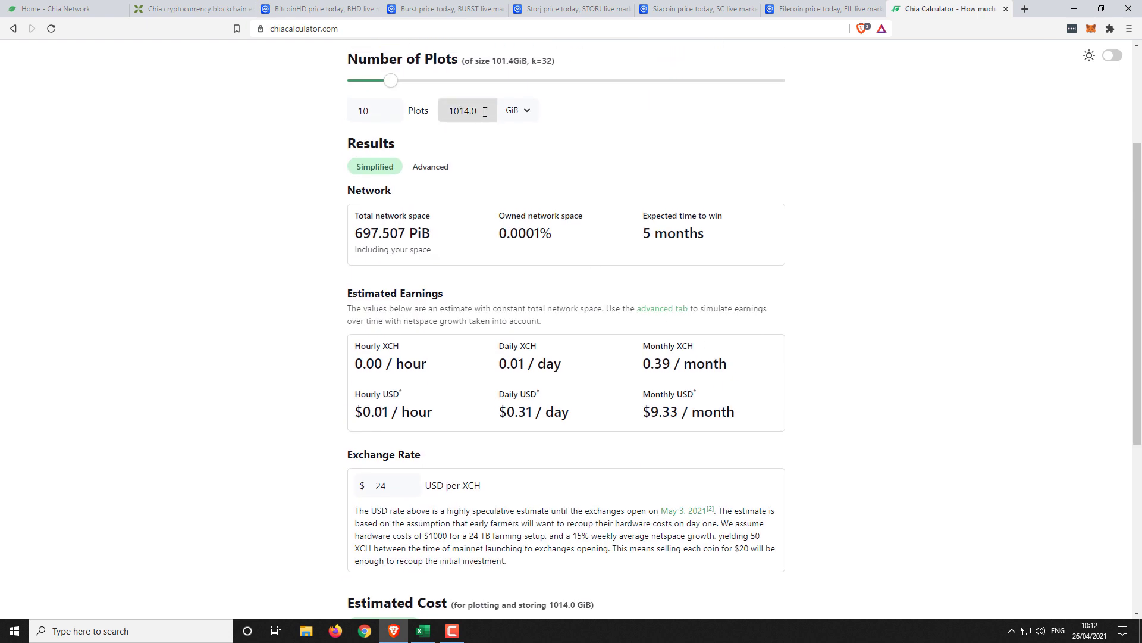
{"action": "scroll", "coordinate": [644, 307], "scroll_direction": "down", "scroll_amount": 1}
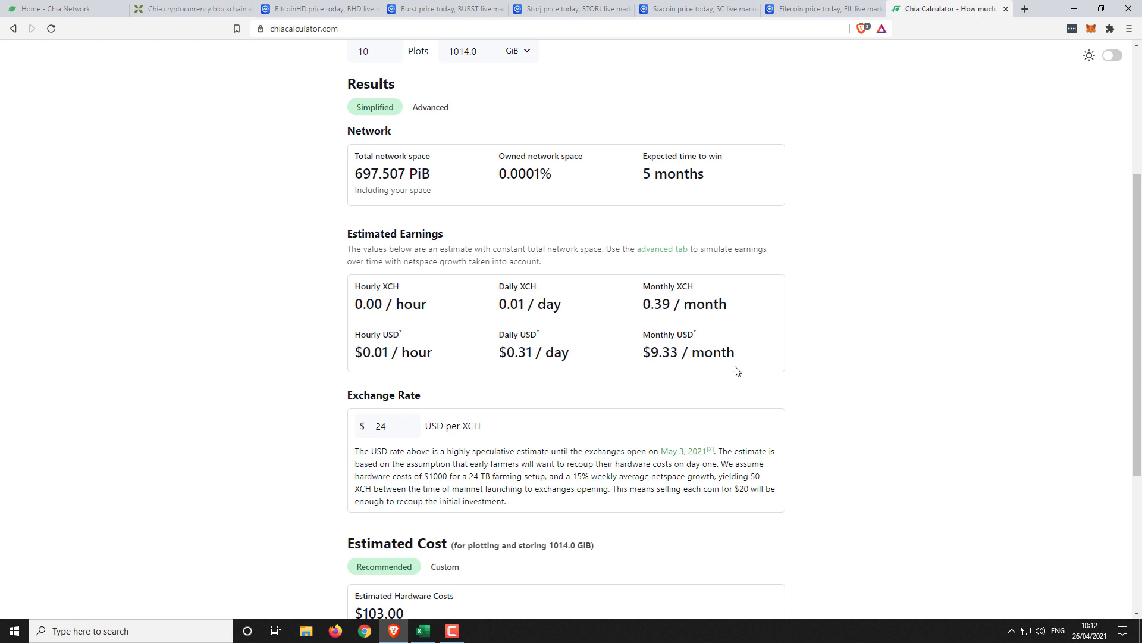
{"action": "scroll", "coordinate": [743, 366], "scroll_direction": "up", "scroll_amount": 1}
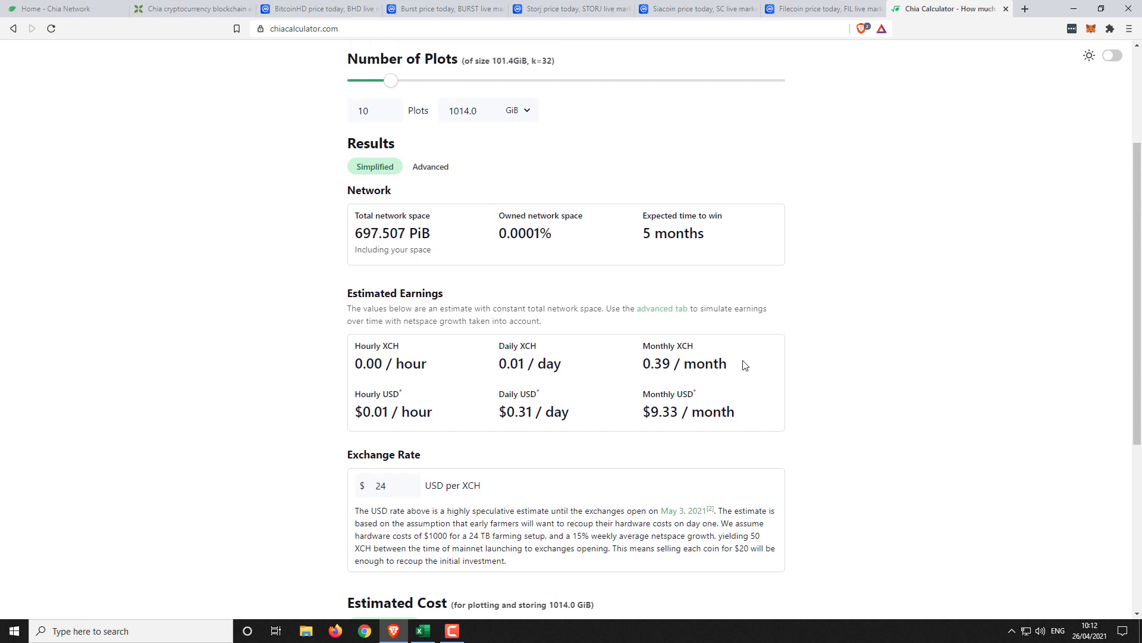
{"action": "scroll", "coordinate": [744, 364], "scroll_direction": "up", "scroll_amount": 1}
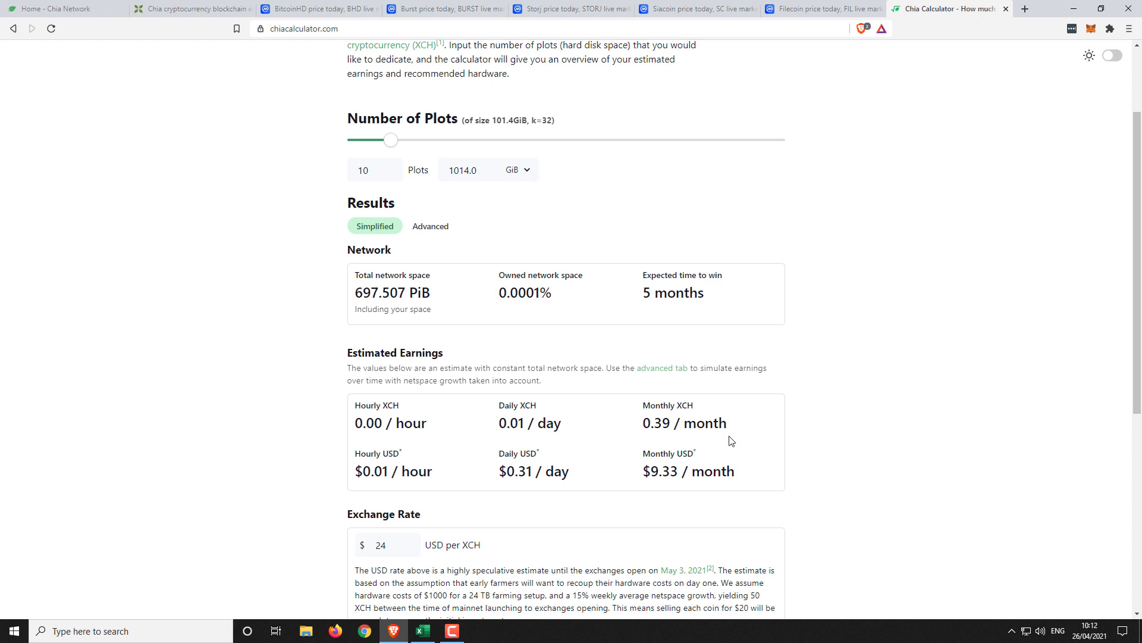
{"action": "scroll", "coordinate": [667, 476], "scroll_direction": "down", "scroll_amount": 1}
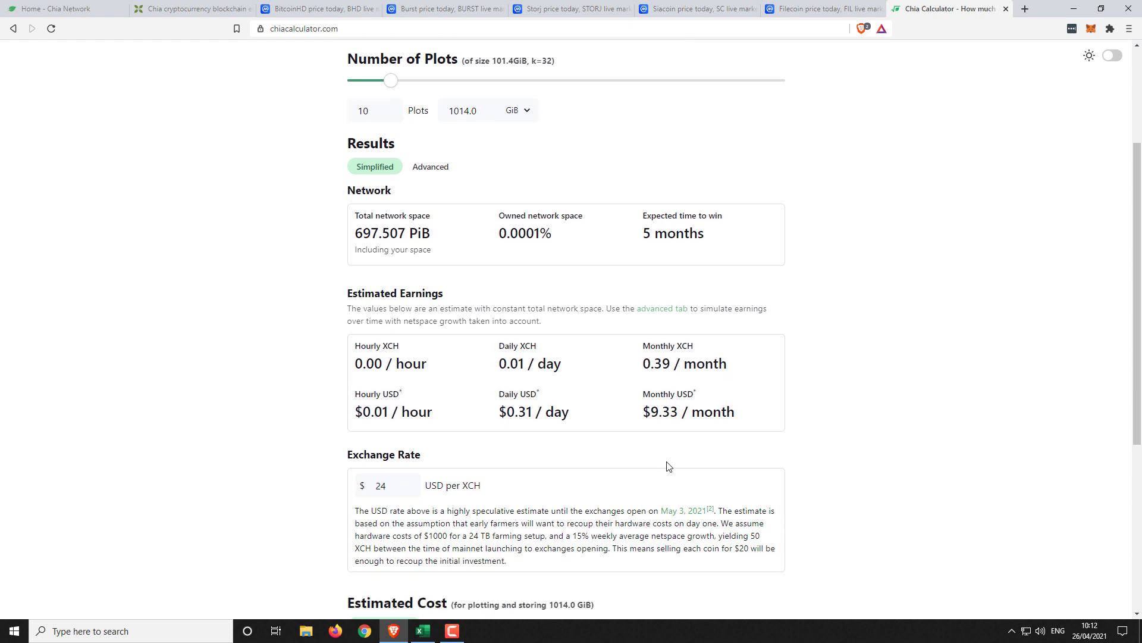
Switch back to the Chia Price.xlsx workbook in Excel and copy Burst's cells C5:G5 into rows 13 and 15, starting at column C.
{"action": "left_click", "coordinate": [420, 632]}
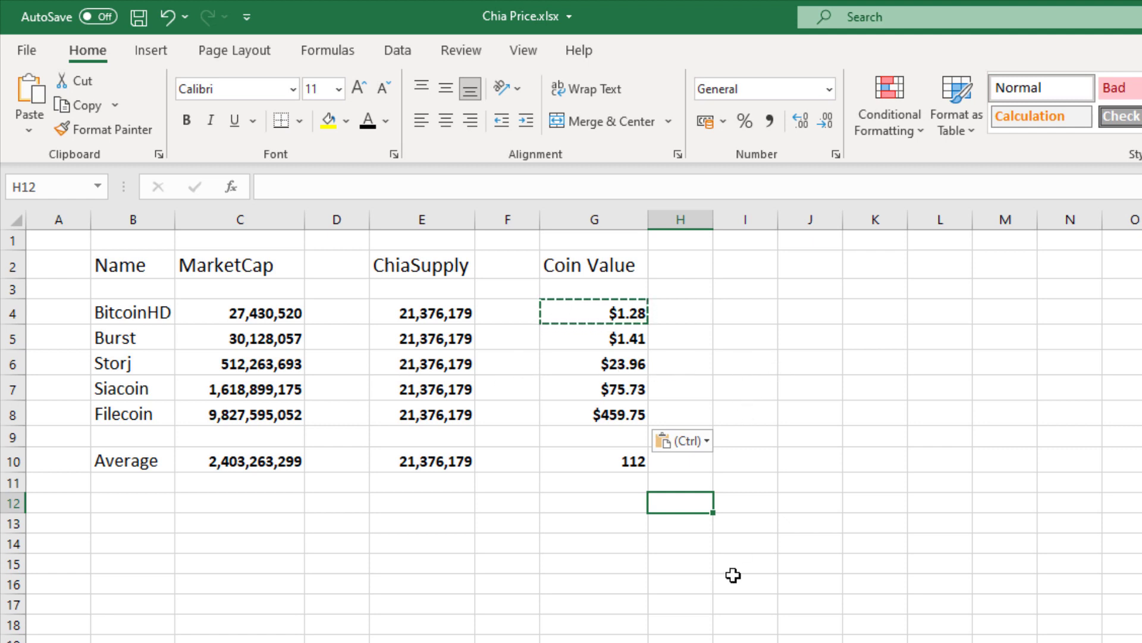
{"action": "left_click", "coordinate": [678, 524]}
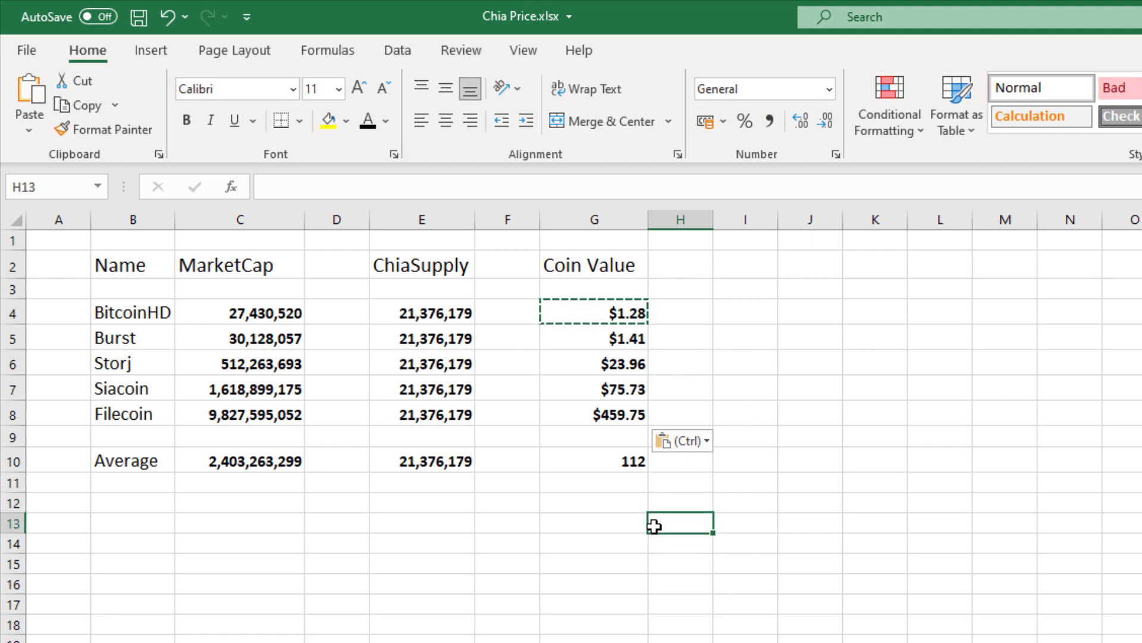
{"action": "left_click", "coordinate": [634, 520]}
{"action": "left_click", "coordinate": [637, 505]}
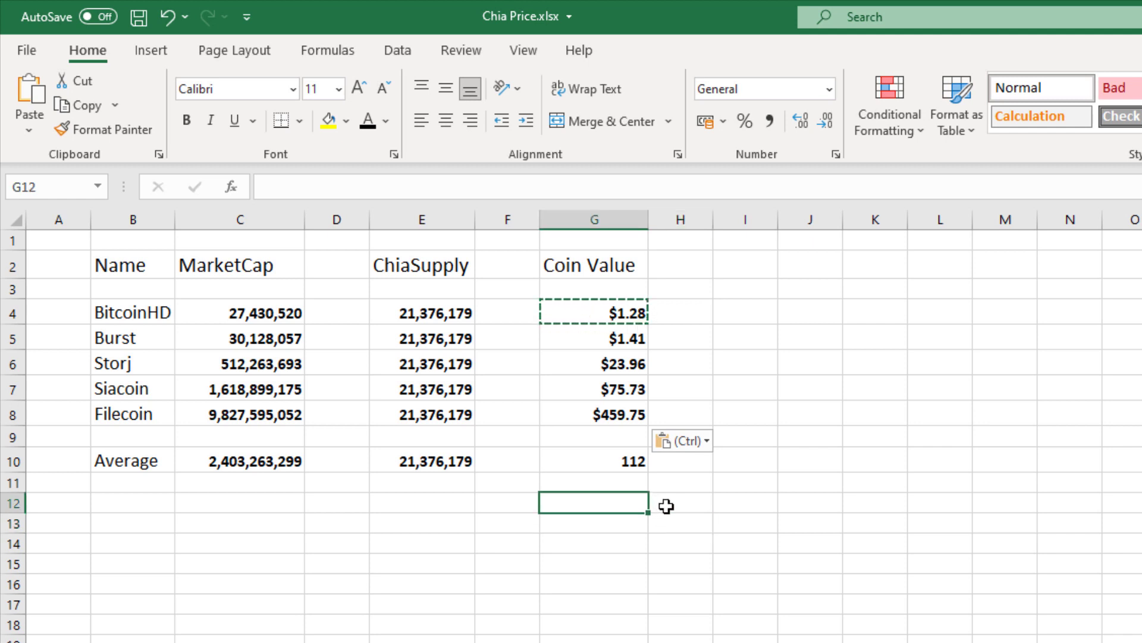
{"action": "left_click", "coordinate": [697, 503]}
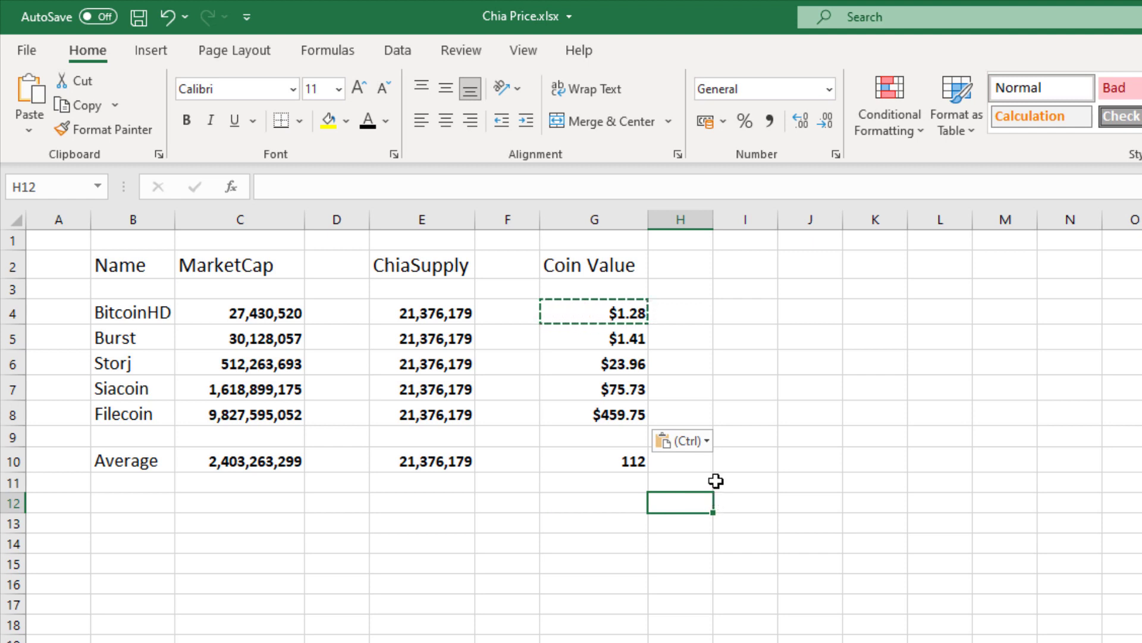
{"action": "left_click_drag", "start_coordinate": [247, 333], "coordinate": [590, 328]}
{"action": "key", "text": "ctrl+c"}
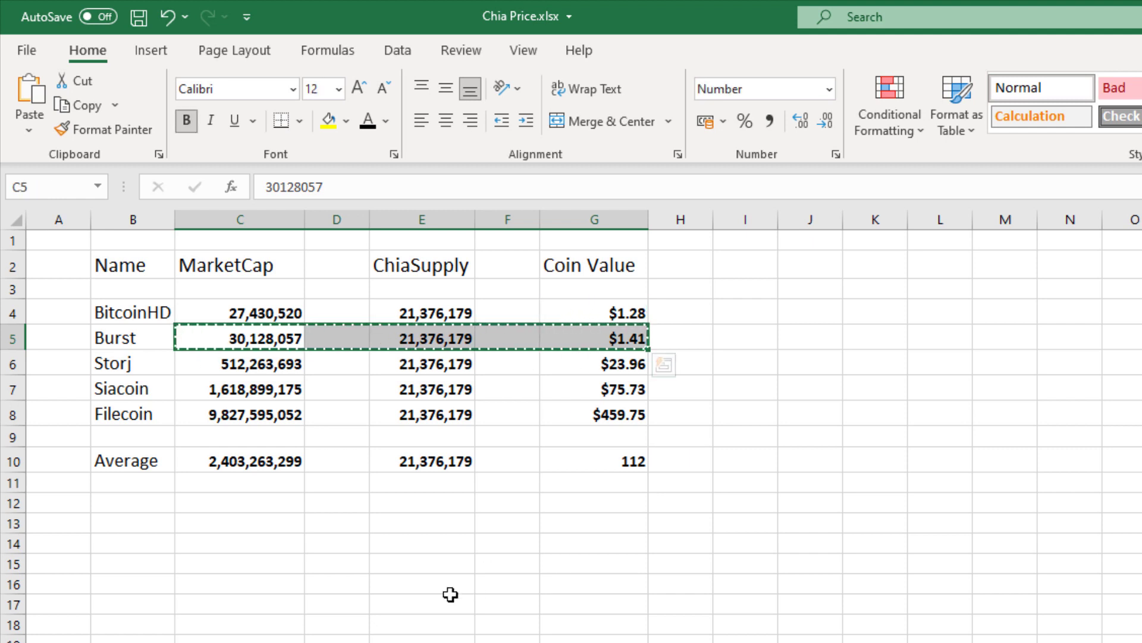
{"action": "left_click", "coordinate": [288, 525]}
{"action": "key", "text": "ctrl+v"}
{"action": "left_click", "coordinate": [276, 559]}
{"action": "key", "text": "ctrl+v"}
Set the market cap in C13 to 10,000,000.
{"action": "left_click", "coordinate": [295, 529]}
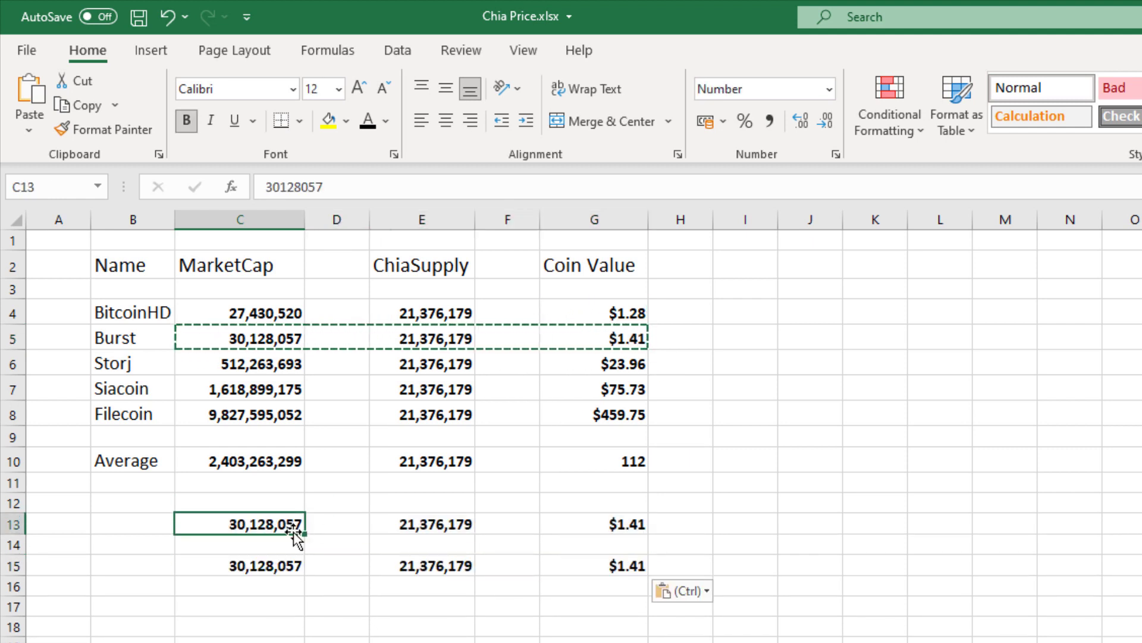
{"action": "type", "text": "1"}
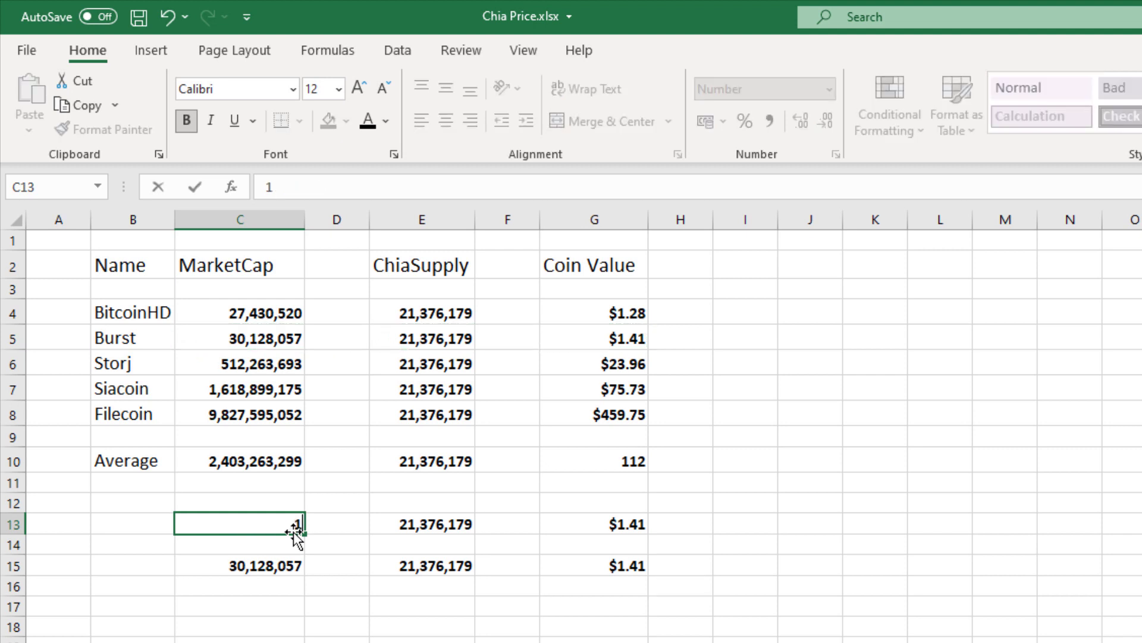
{"action": "type", "text": "0"}
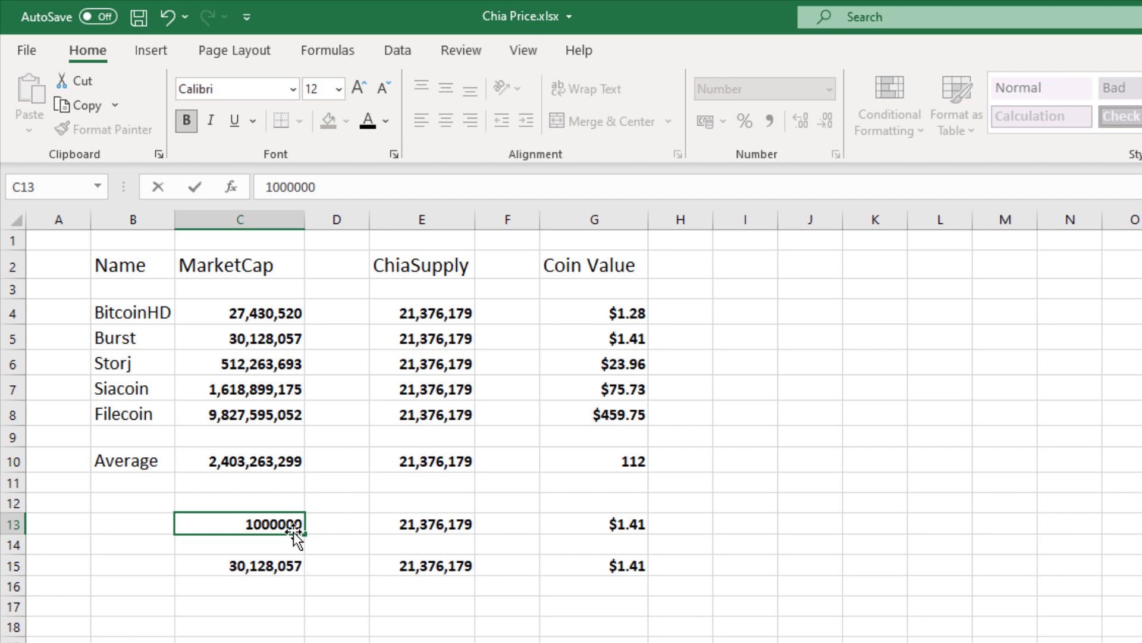
{"action": "type", "text": ",000,000"}
{"action": "left_click", "coordinate": [347, 528]}
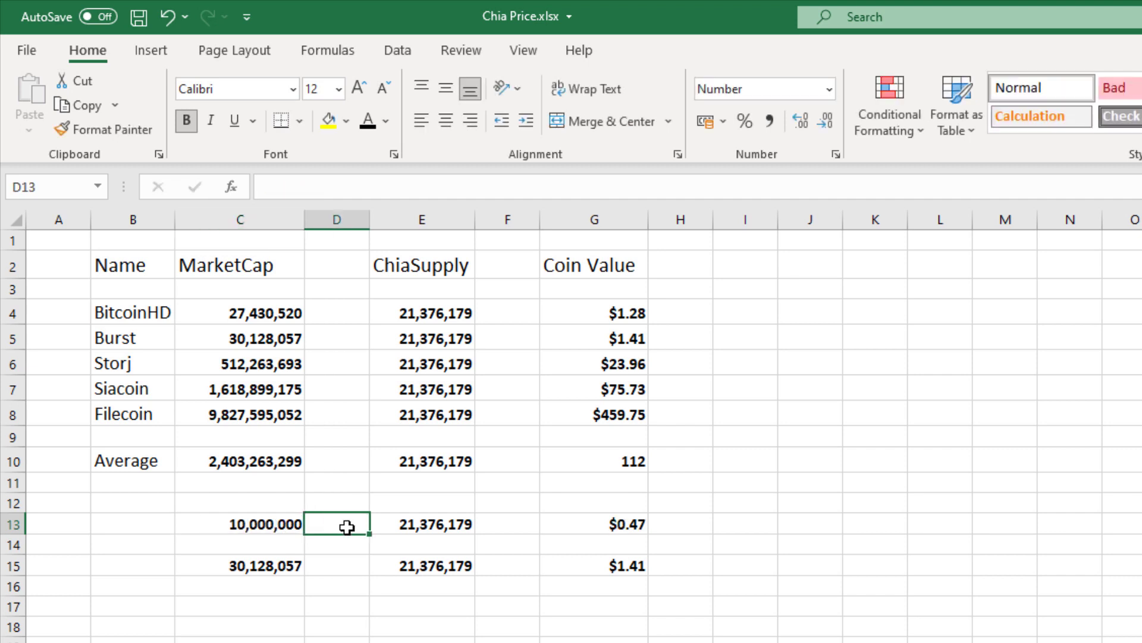
Increase the market cap in C13 to 100,000,000 by adding a zero.
{"action": "left_click", "coordinate": [246, 524]}
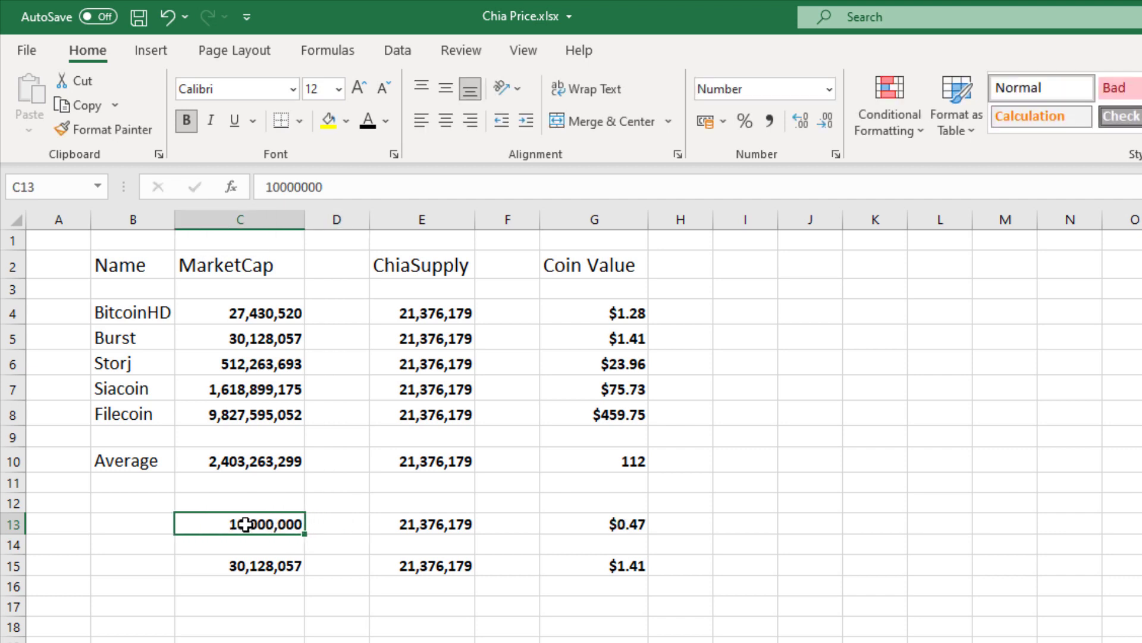
{"action": "double_click", "coordinate": [246, 525]}
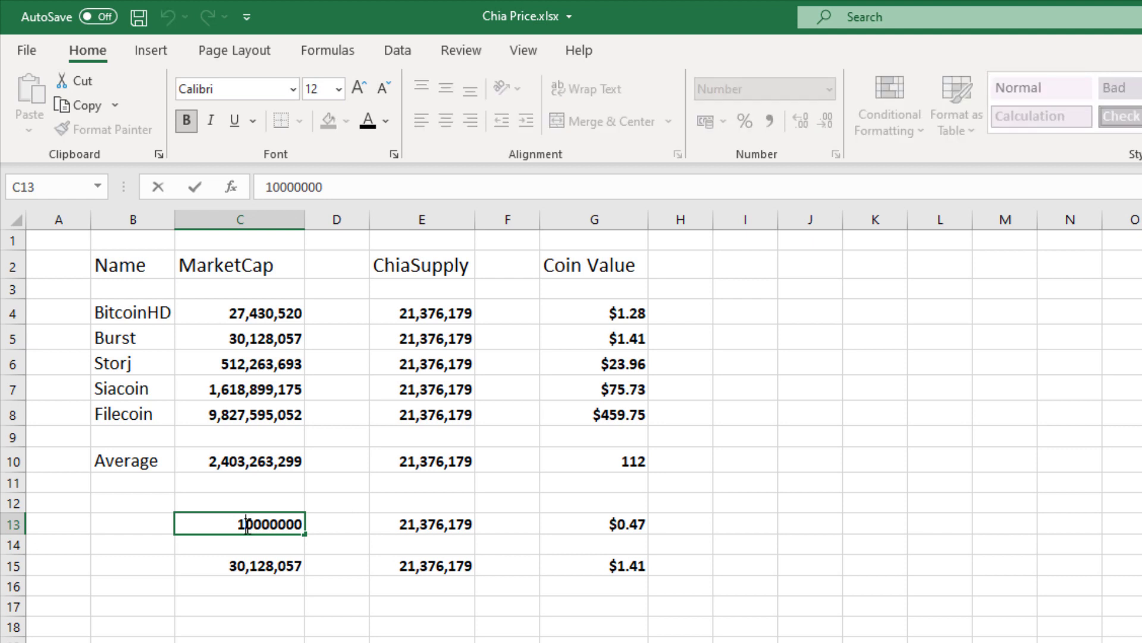
{"action": "type", "text": "0"}
{"action": "left_click", "coordinate": [345, 523]}
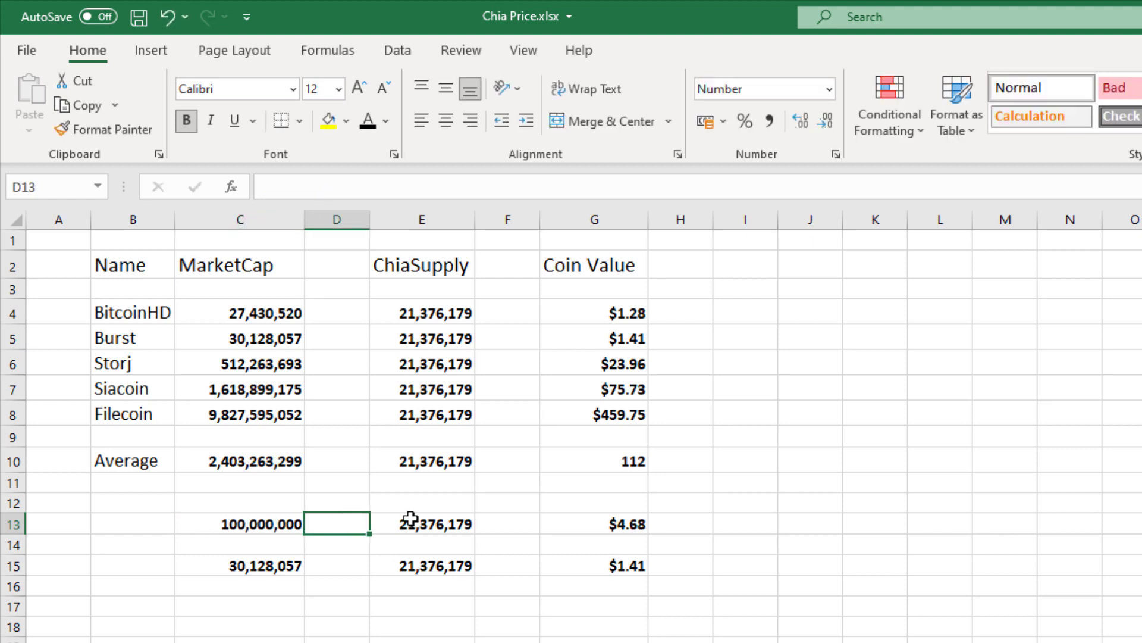
{"action": "left_click", "coordinate": [668, 526]}
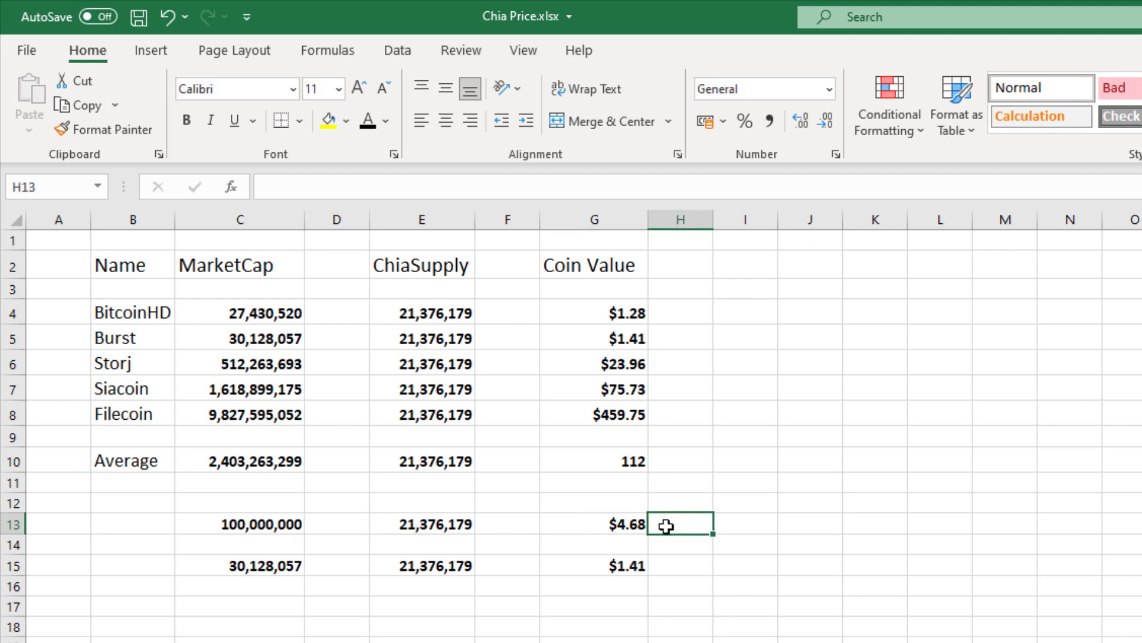
Copy the market cap from C13 into C15 and change it to 200,000,000.
{"action": "left_click", "coordinate": [286, 526]}
{"action": "key", "text": "ctrl+c"}
{"action": "left_click", "coordinate": [267, 559]}
{"action": "key", "text": "ctrl+v"}
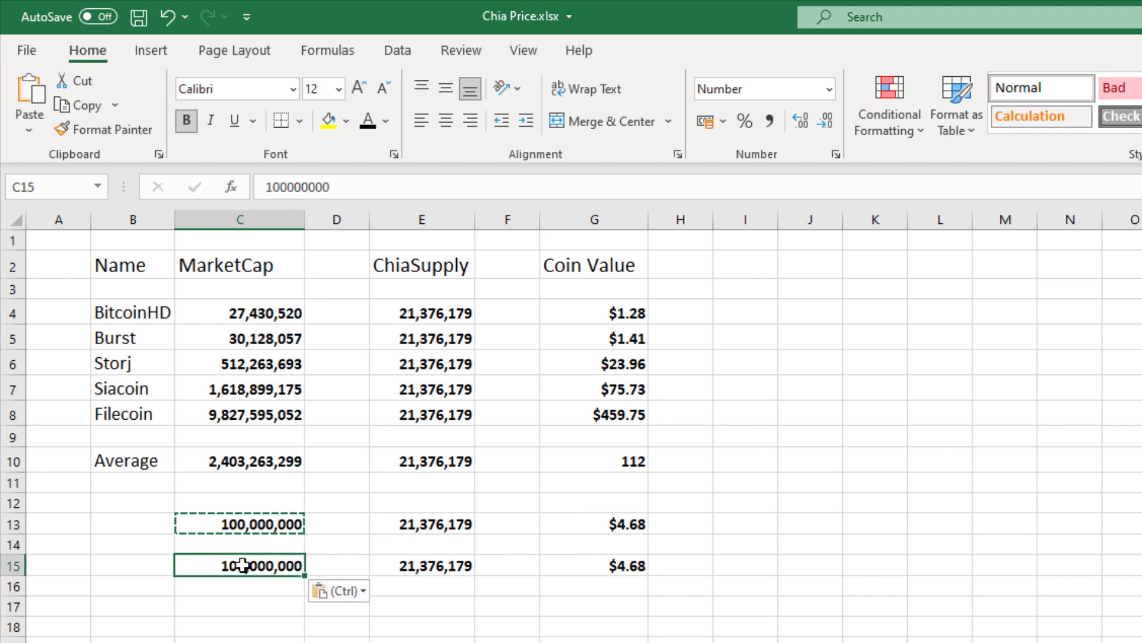
{"action": "double_click", "coordinate": [224, 566]}
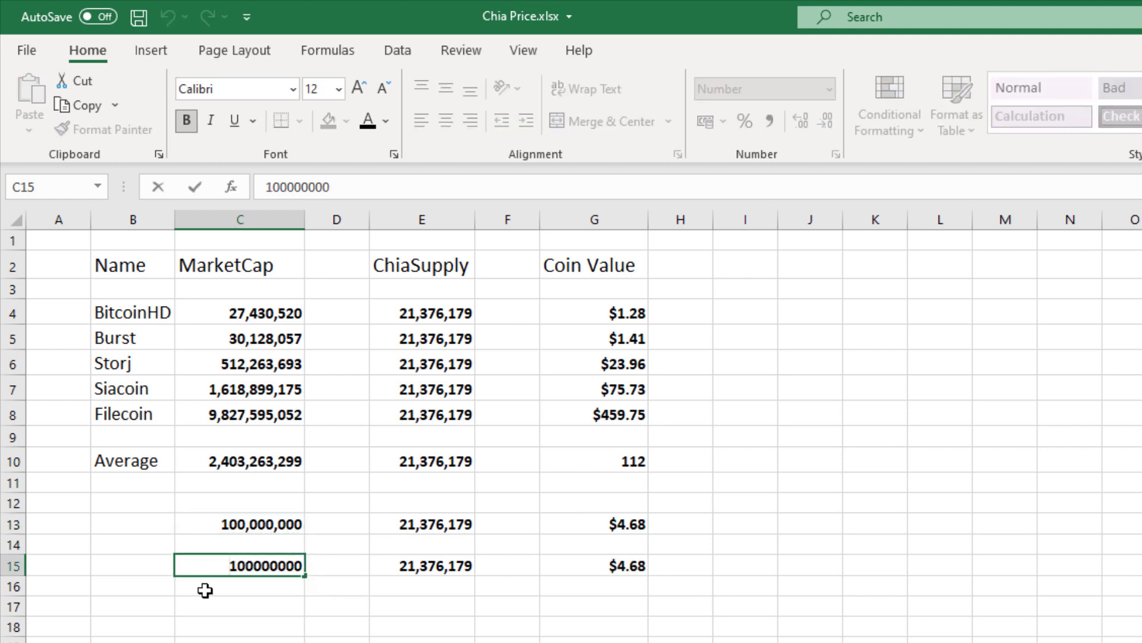
{"action": "key", "text": "Delete"}
{"action": "type", "text": "2"}
{"action": "left_click", "coordinate": [583, 571]}
{"action": "left_click", "coordinate": [670, 565]}
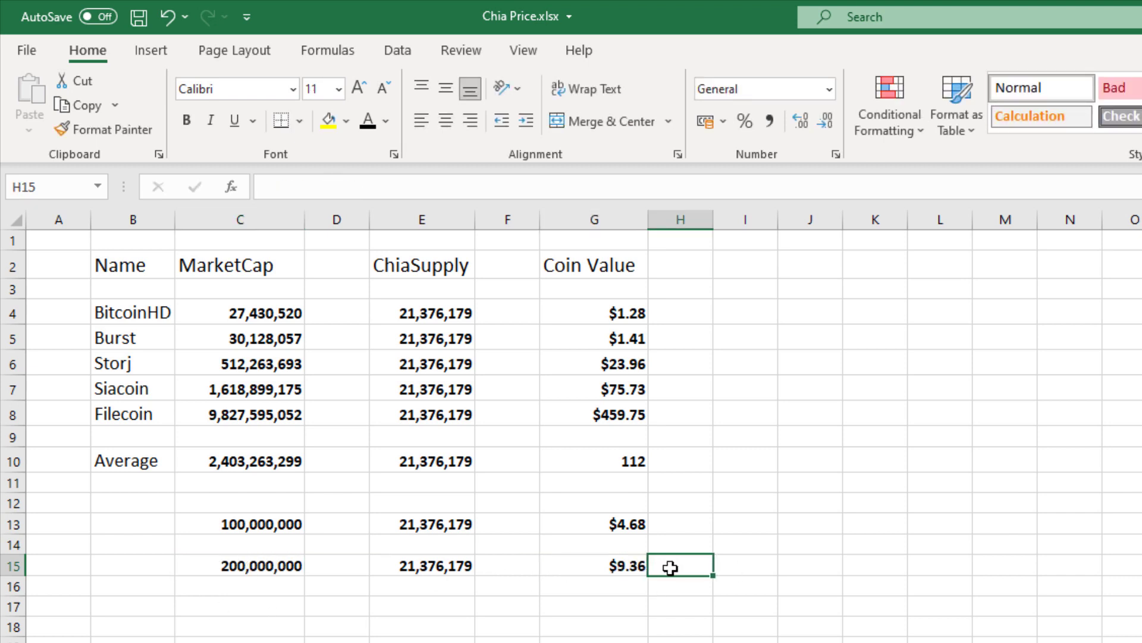
Compare the coin values in G13 and G15 for the two hypothetical market caps.
{"action": "left_click", "coordinate": [603, 524]}
{"action": "left_click", "coordinate": [597, 566], "text": "shift"}
{"action": "left_click", "coordinate": [680, 565]}
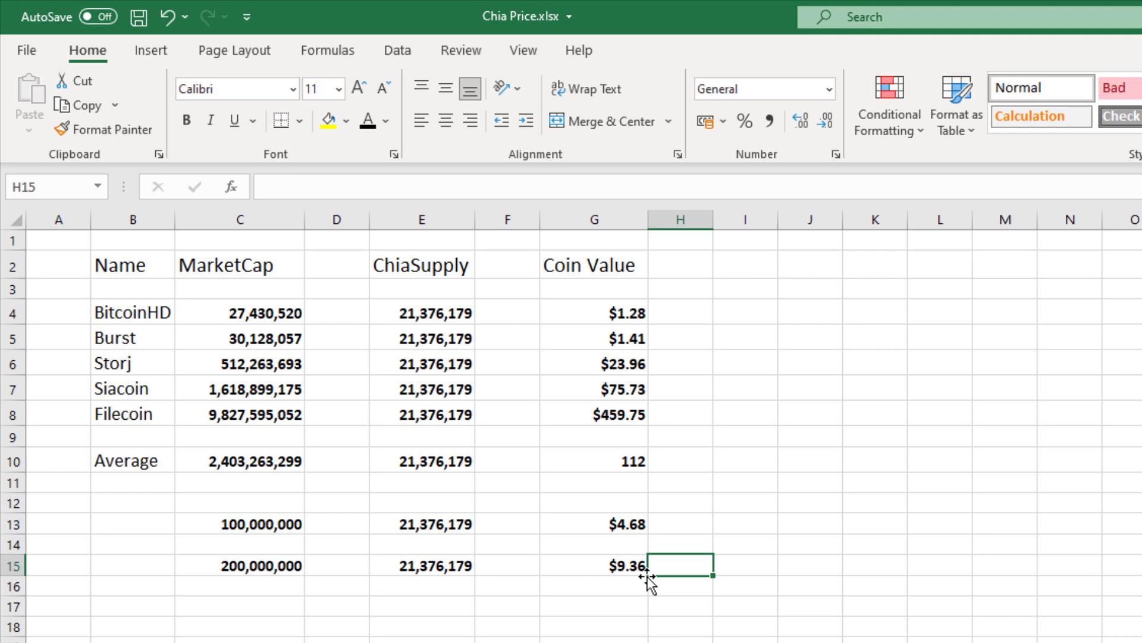